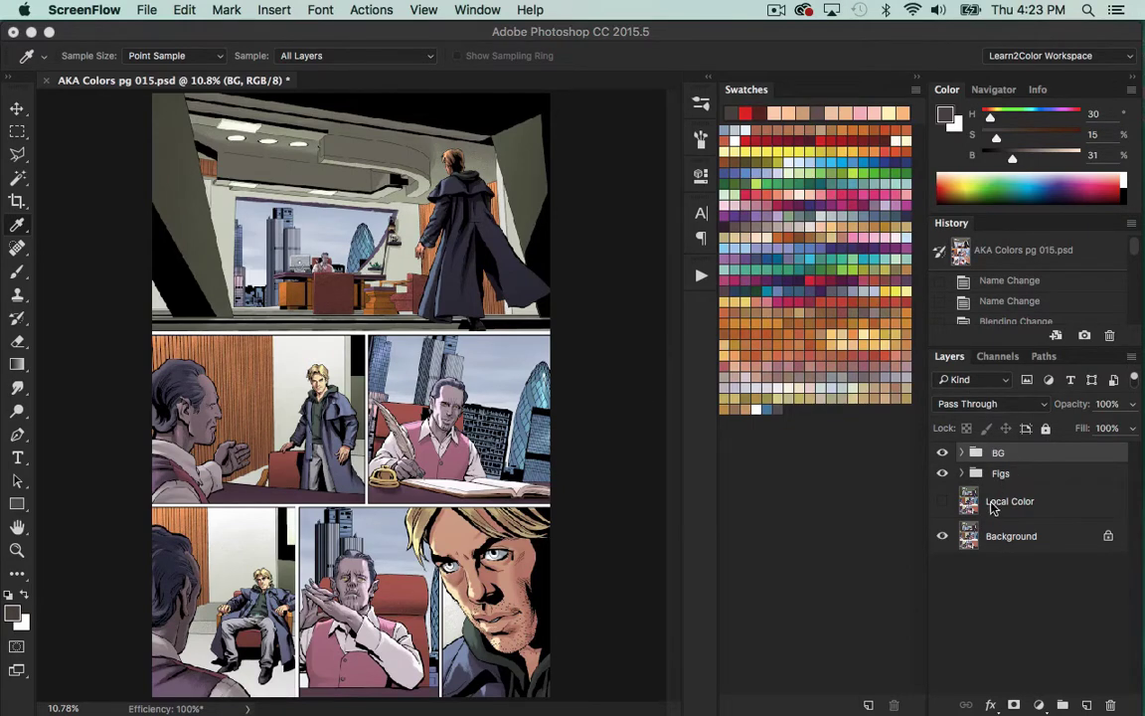
- Expand the BG group and inspect the Shape and HiLite1 layer settings
{"action": "left_click", "coordinate": [962, 453]}
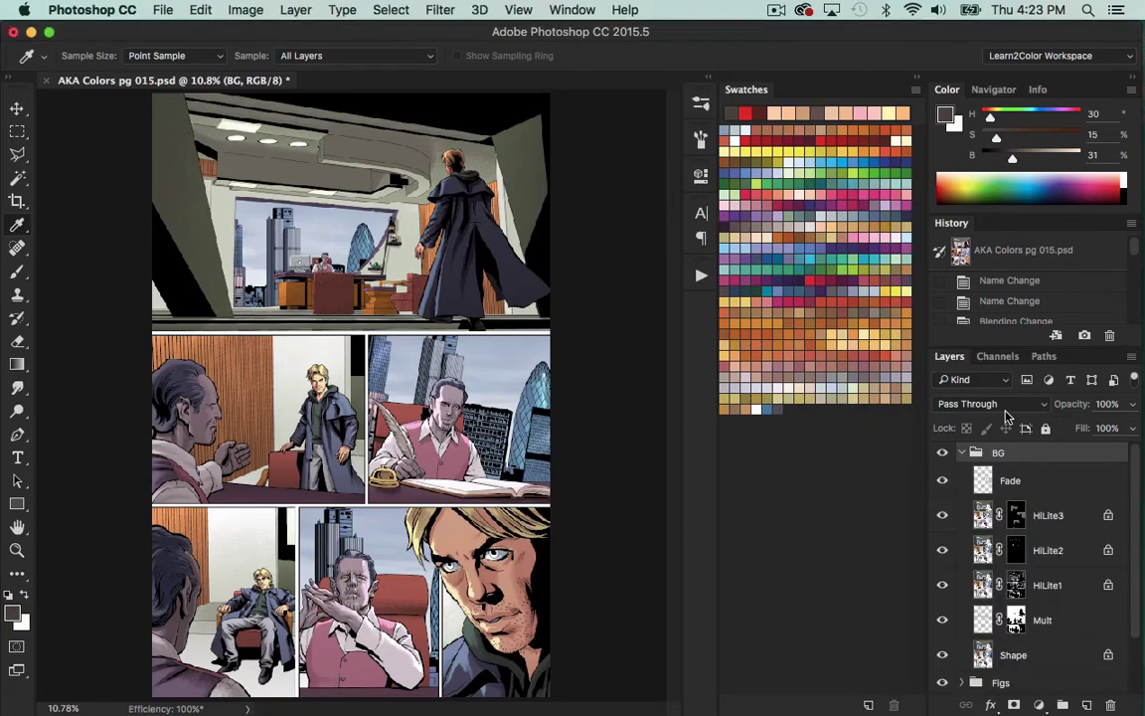
{"action": "left_click", "coordinate": [982, 652]}
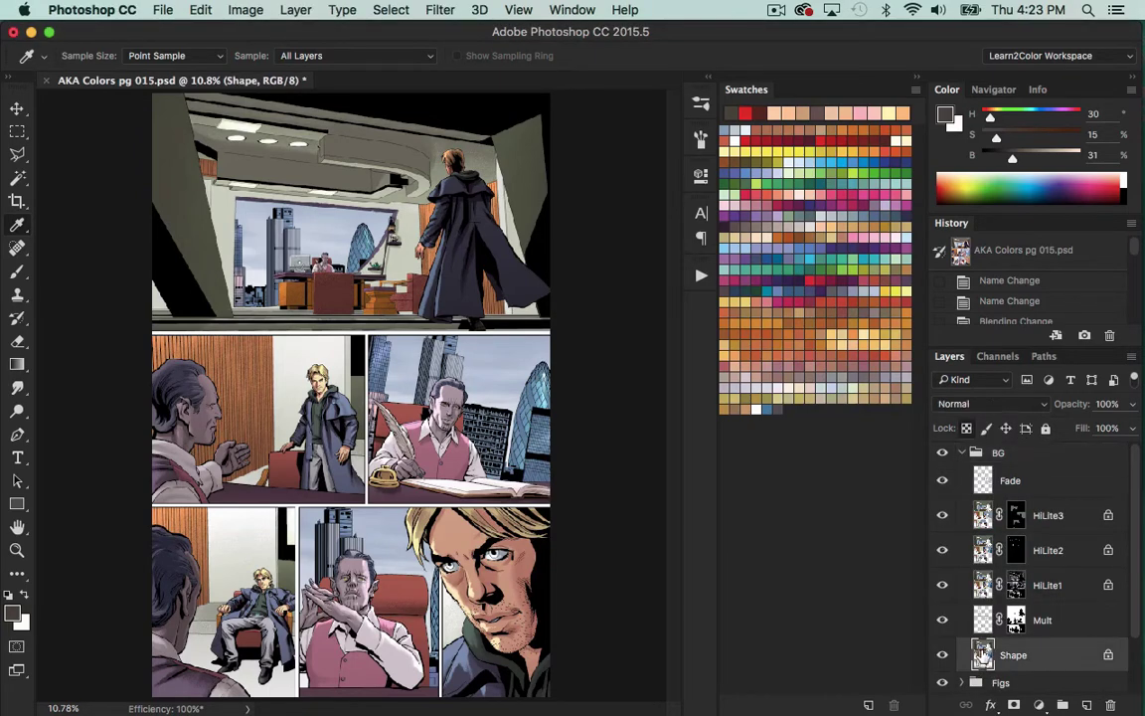
{"action": "left_click", "coordinate": [982, 585]}
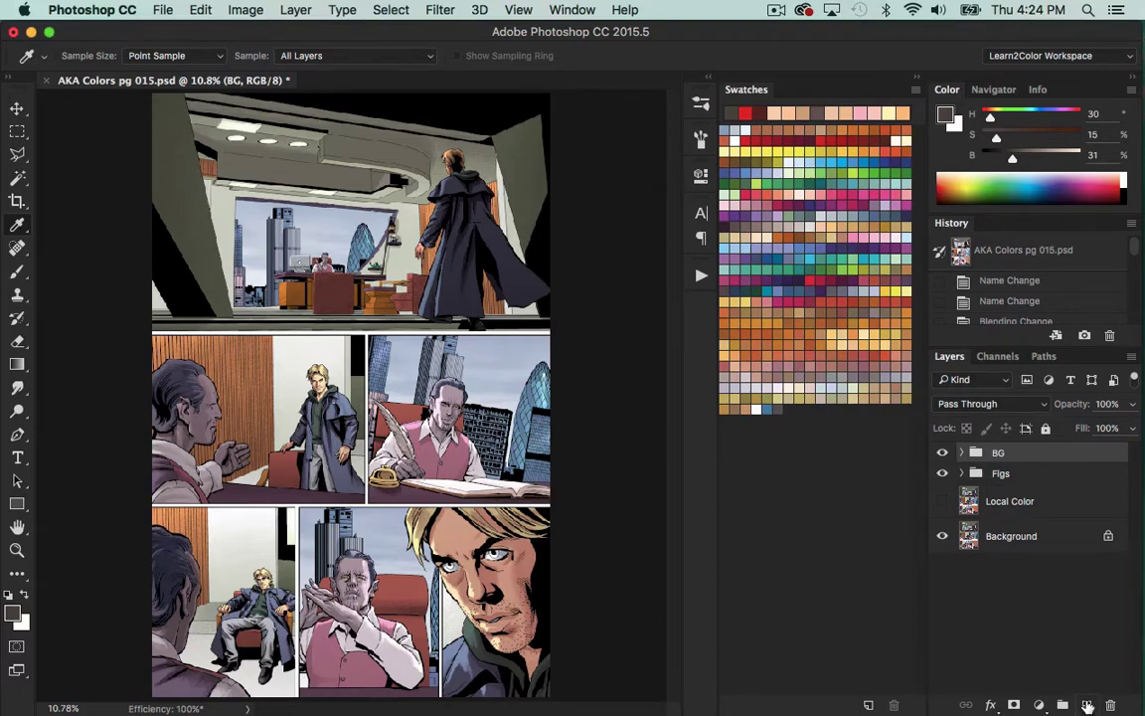
- Add a new empty layer at the top and group it as 'Adjustments'
{"action": "left_click", "coordinate": [1087, 704]}
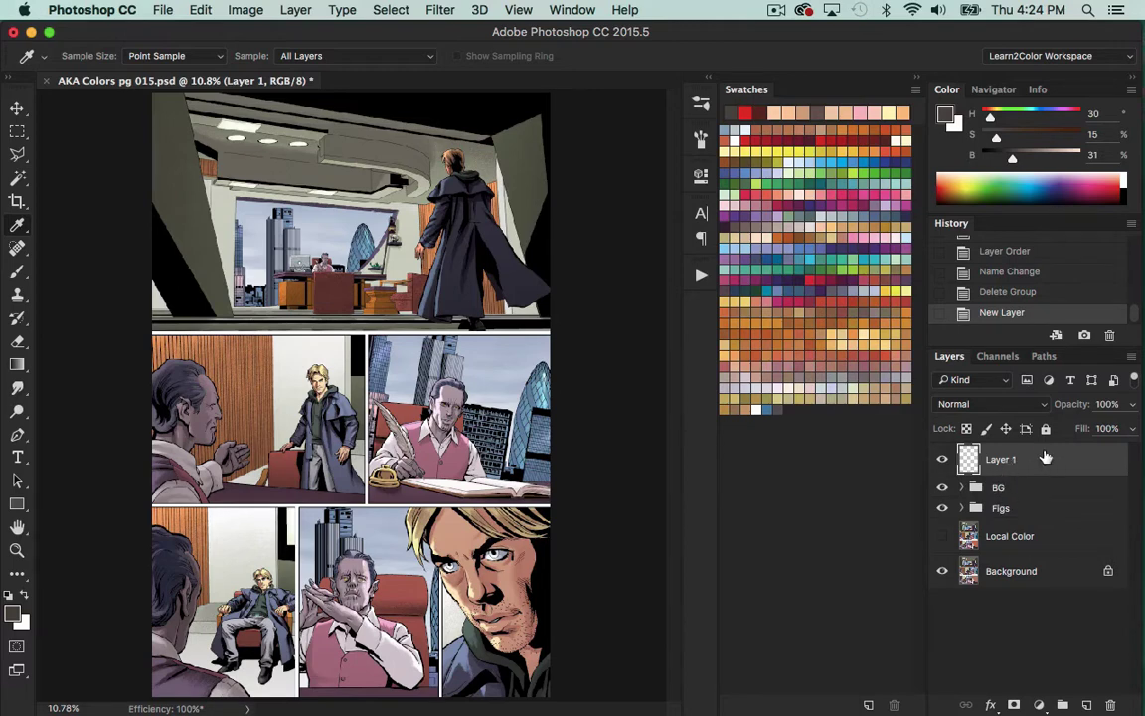
{"action": "key", "text": "super+g"}
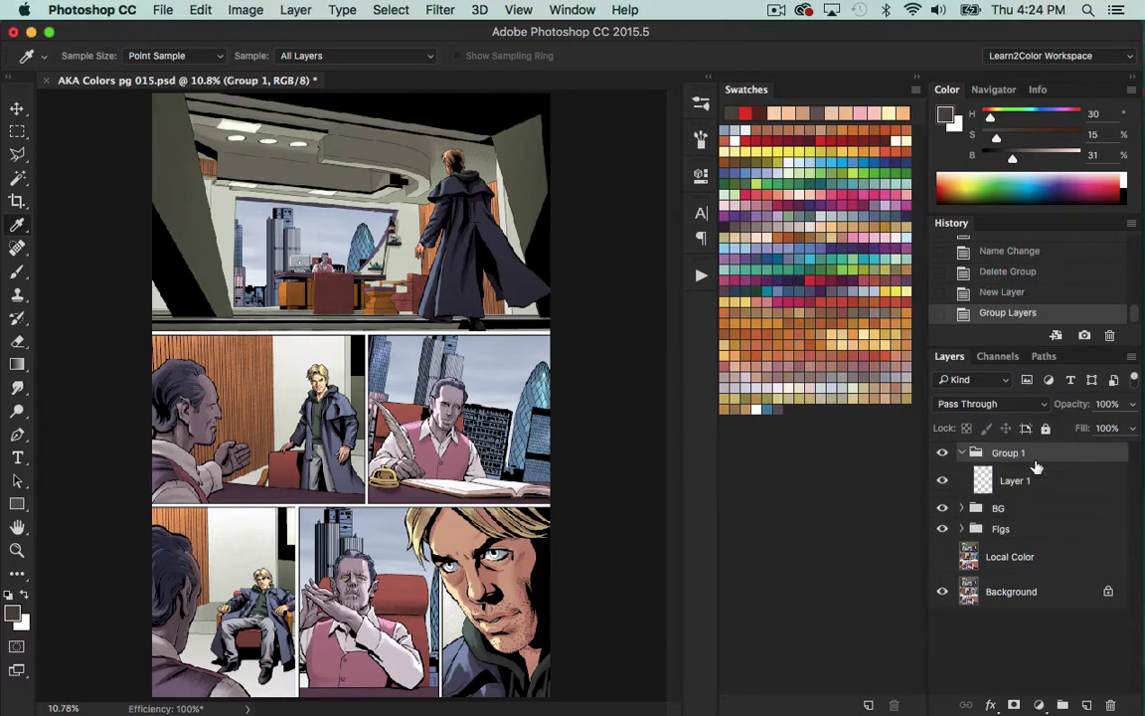
{"action": "double_click", "coordinate": [1009, 452]}
{"action": "type", "text": "Adjustments"}
{"action": "key", "text": "Return"}
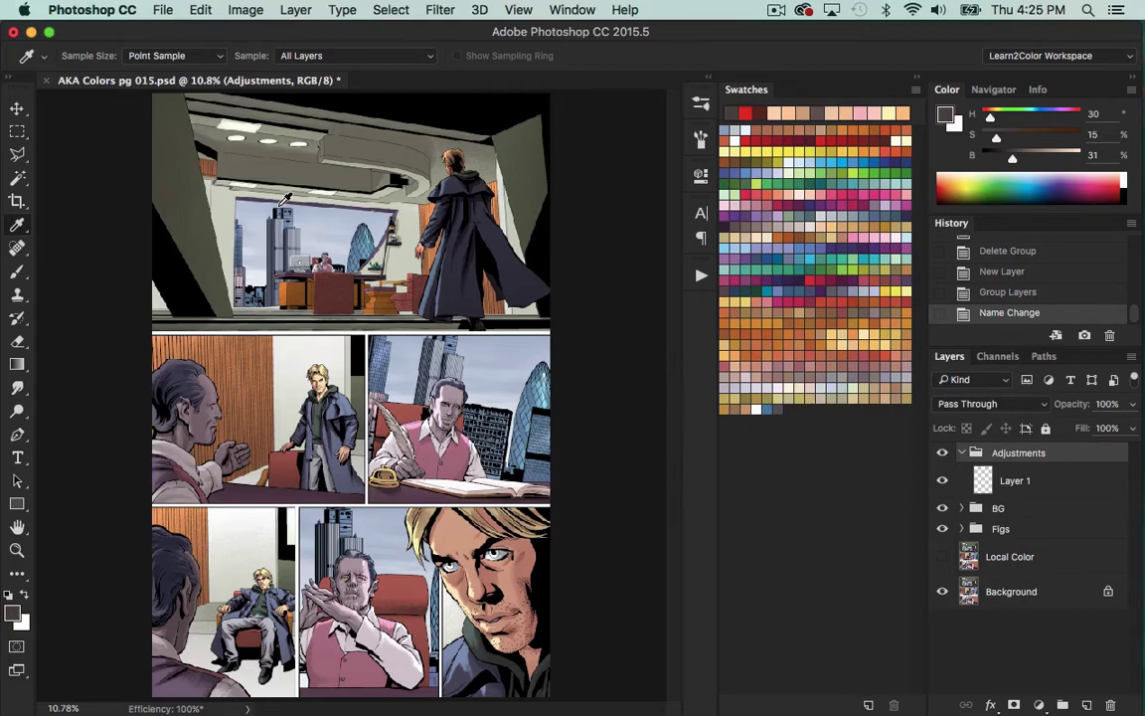
- Rename Layer 1 inside Adjustments to 'Color'
{"action": "left_click", "coordinate": [1016, 481]}
{"action": "double_click", "coordinate": [1016, 481]}
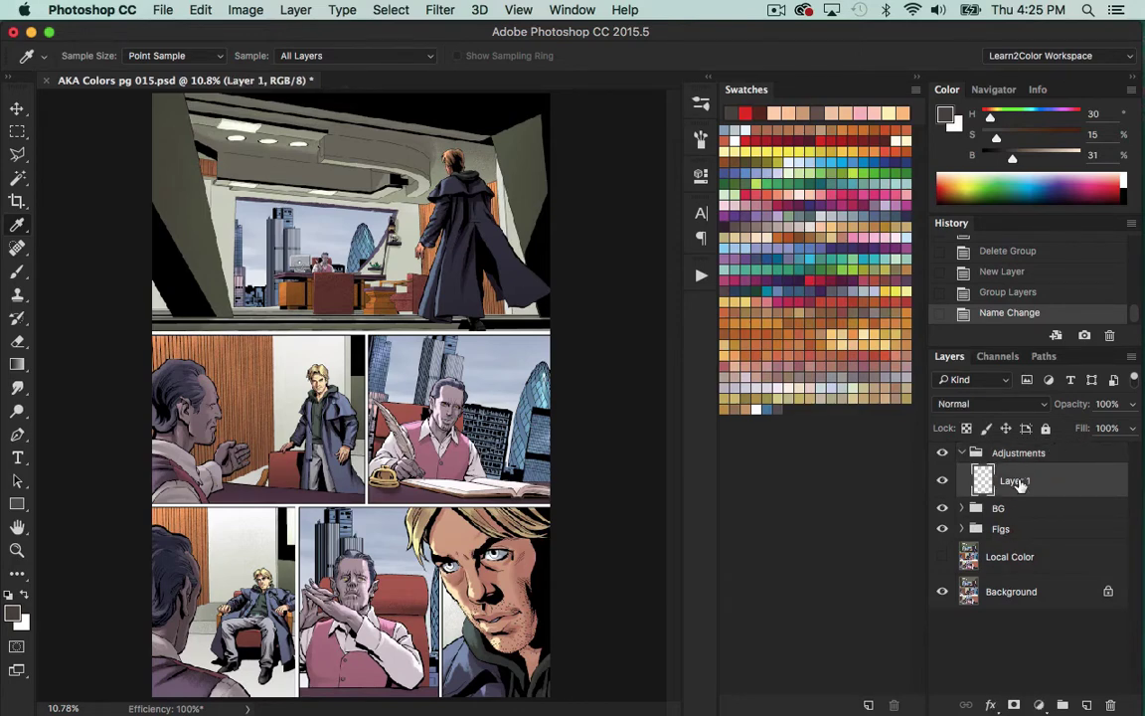
{"action": "type", "text": "Color"}
{"action": "key", "text": "Return"}
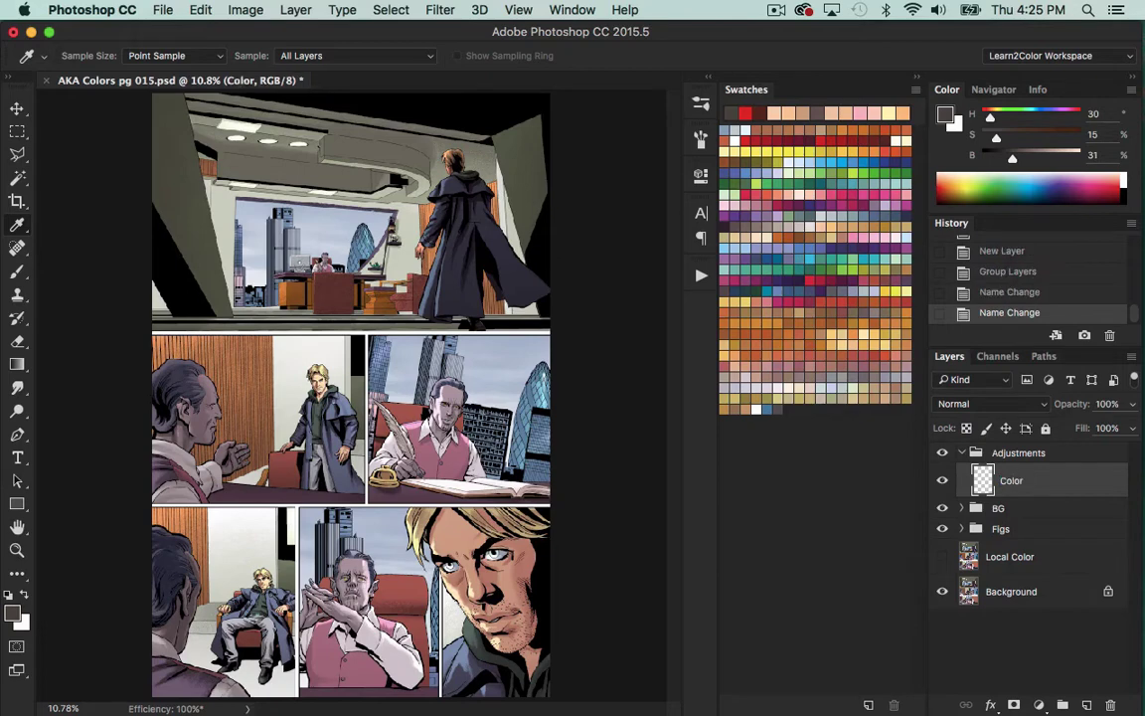
- Set the Color layer's blending mode to Color
{"action": "left_click", "coordinate": [1041, 407]}
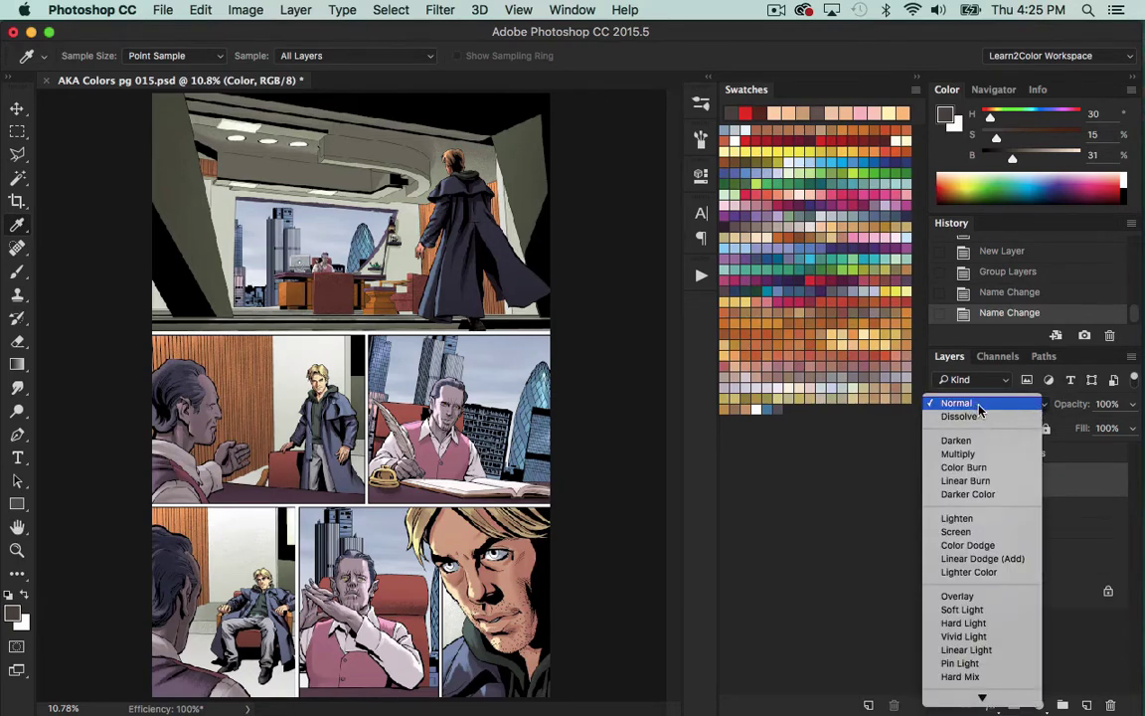
{"action": "mouse_move", "coordinate": [984, 693]}
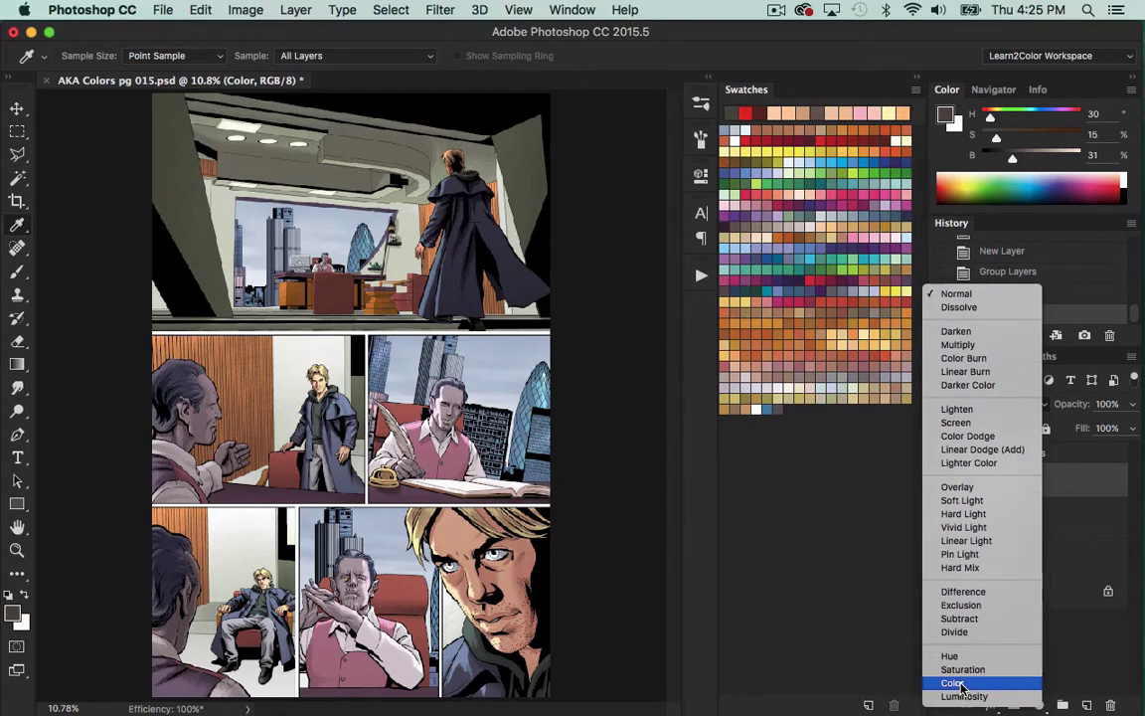
{"action": "left_click", "coordinate": [961, 686]}
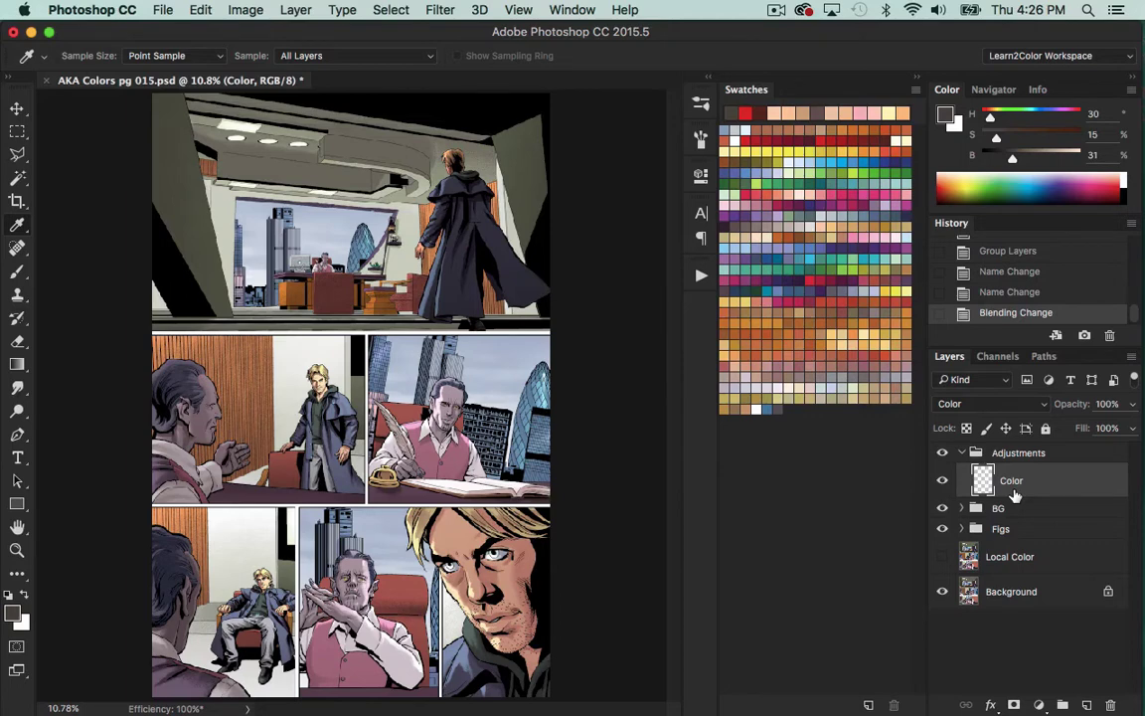
- Create a default 3×3-inch document and add a new layer in Color blend mode
{"action": "key", "text": "super+n"}
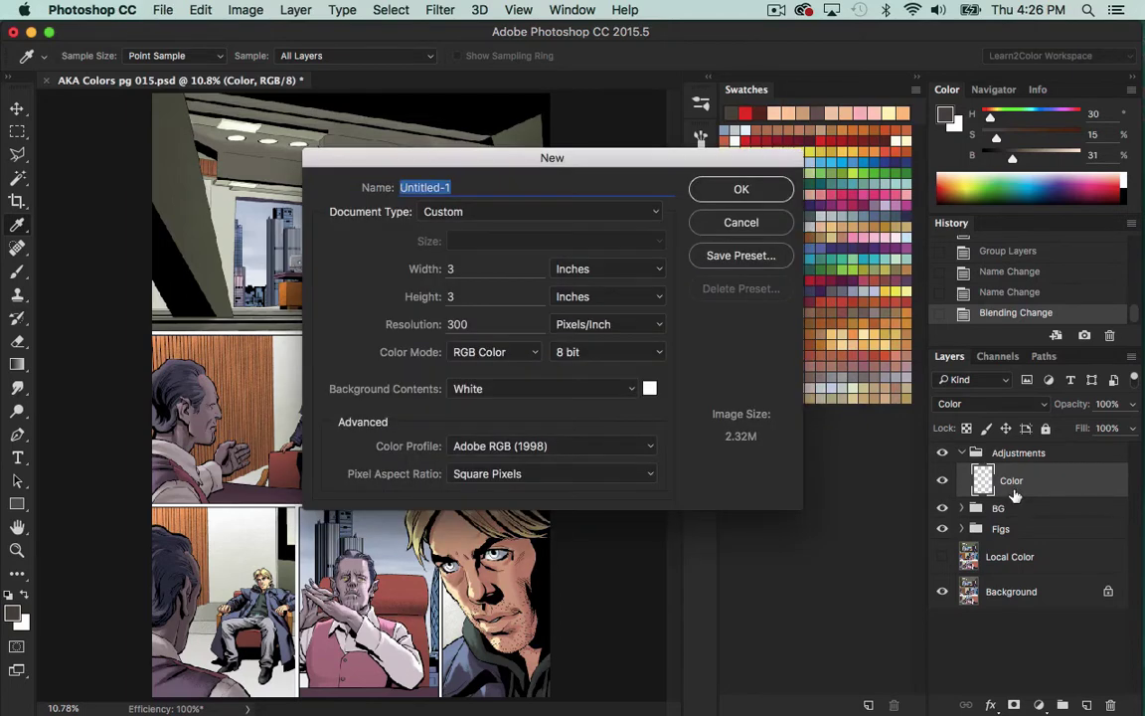
{"action": "left_click", "coordinate": [767, 188]}
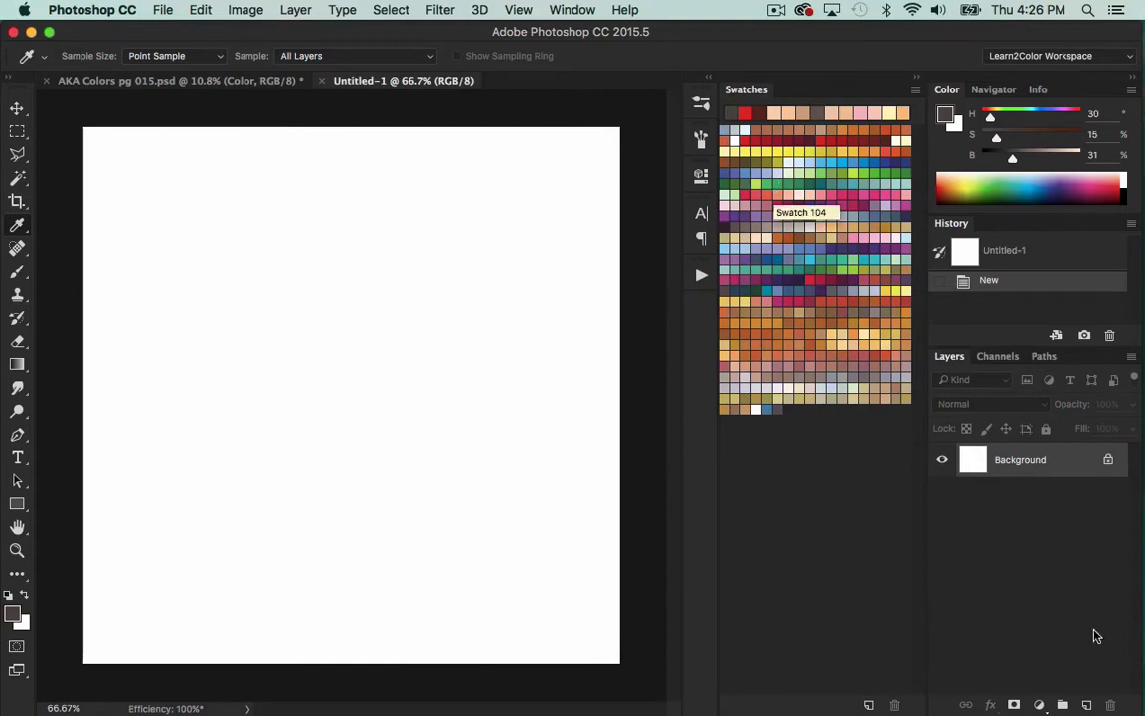
{"action": "left_click", "coordinate": [1087, 706]}
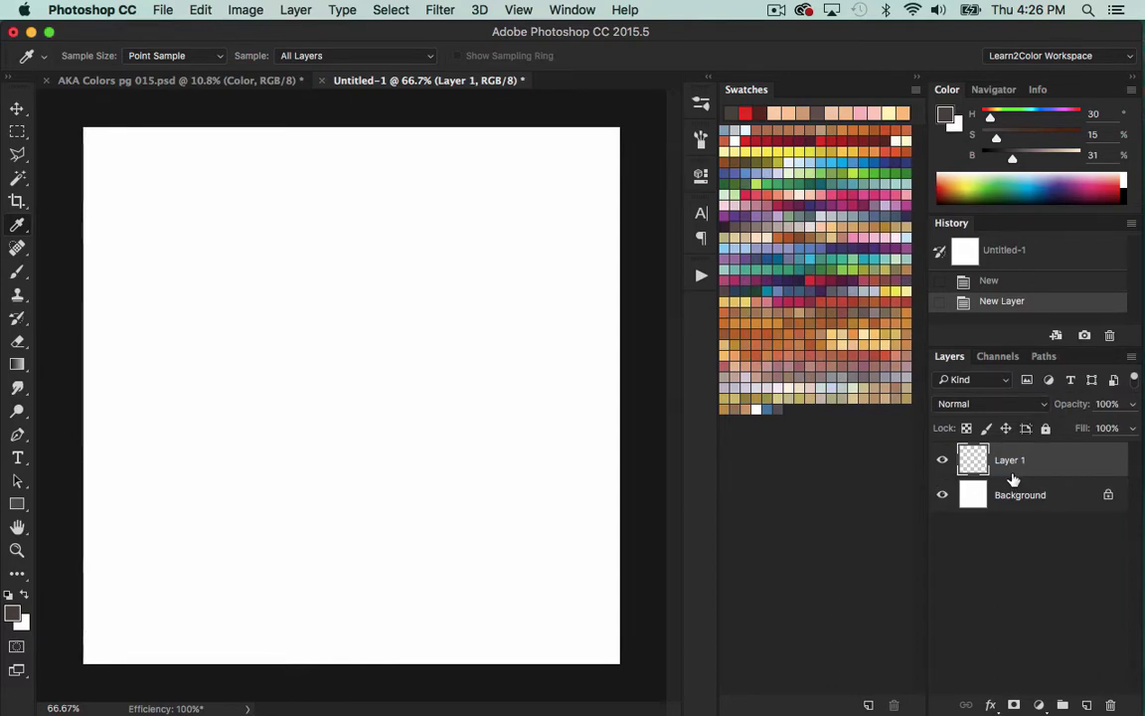
{"action": "key", "text": "alt+shift+c"}
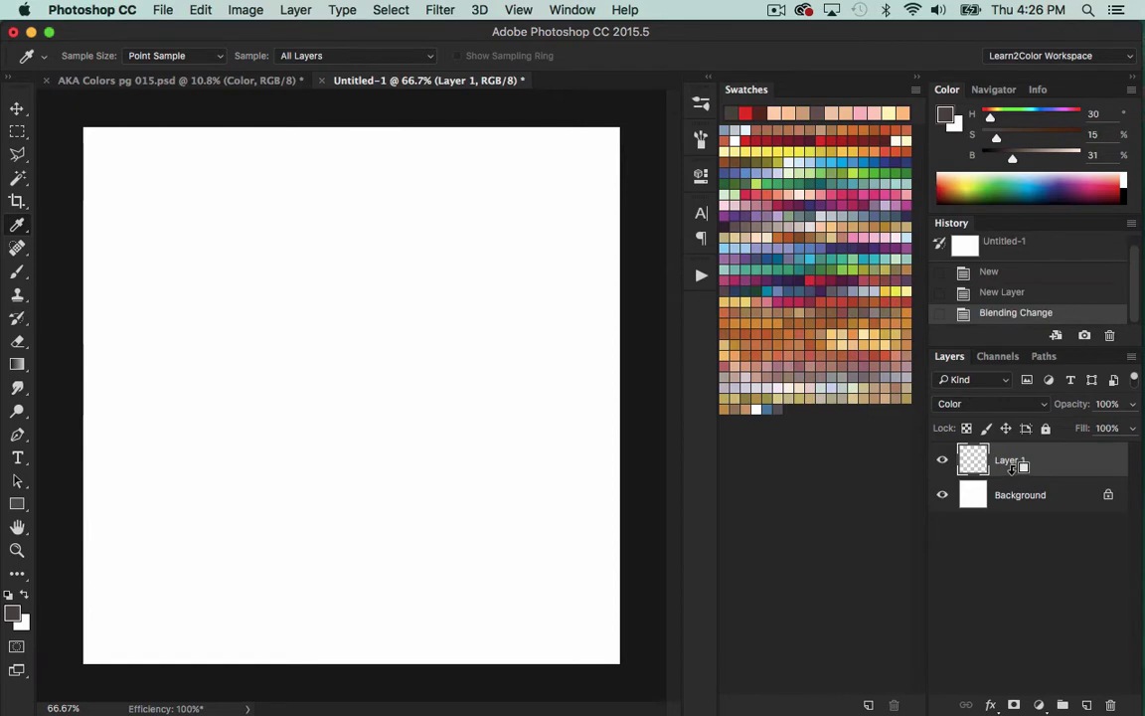
- Fill Layer 1 with medium blue, hide it, and make the Background layer active
{"action": "left_click", "coordinate": [871, 159]}
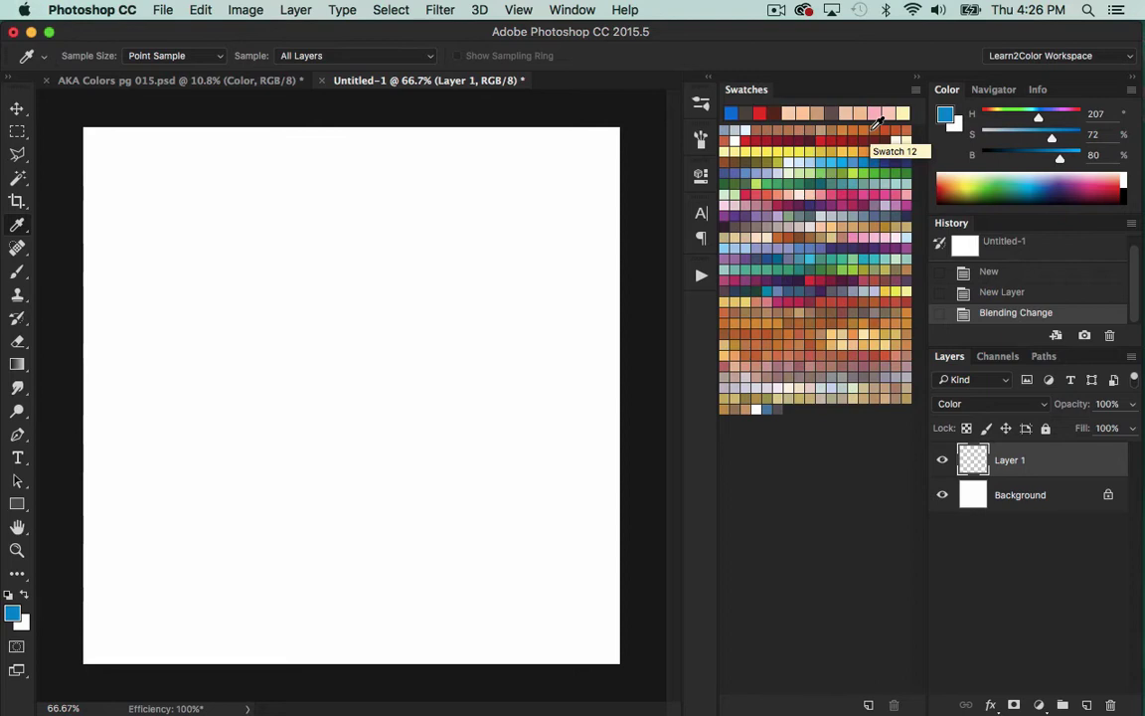
{"action": "key", "text": "alt+BackSpace"}
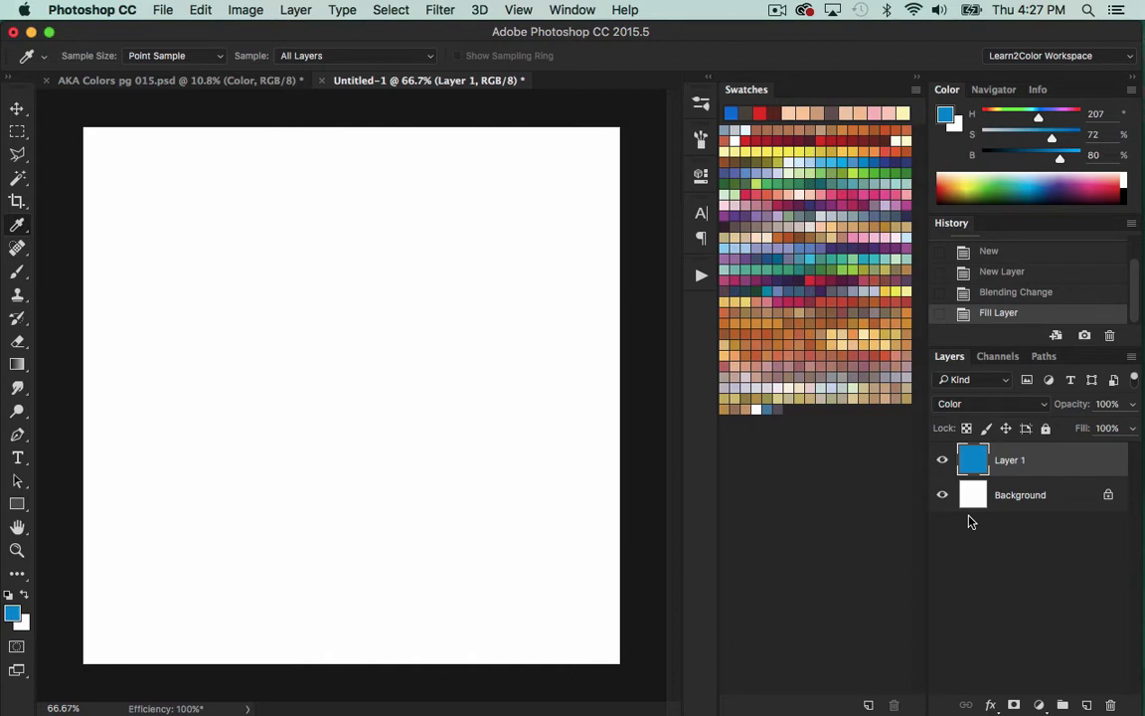
{"action": "left_click", "coordinate": [942, 459]}
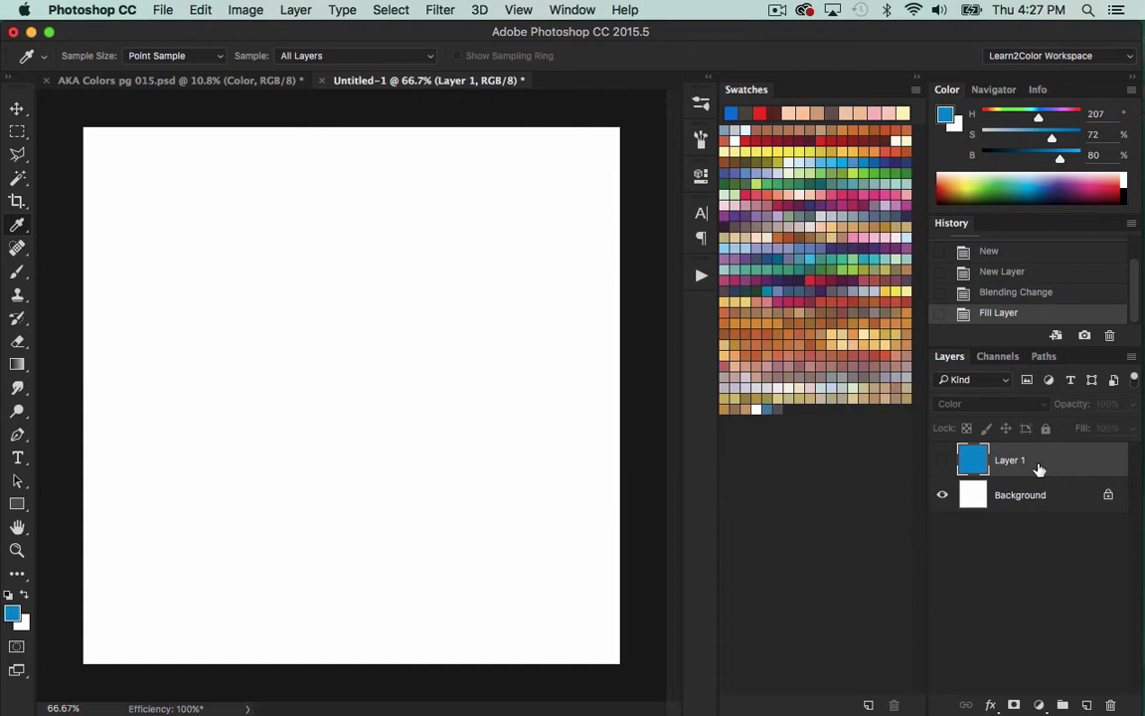
{"action": "left_click", "coordinate": [978, 502]}
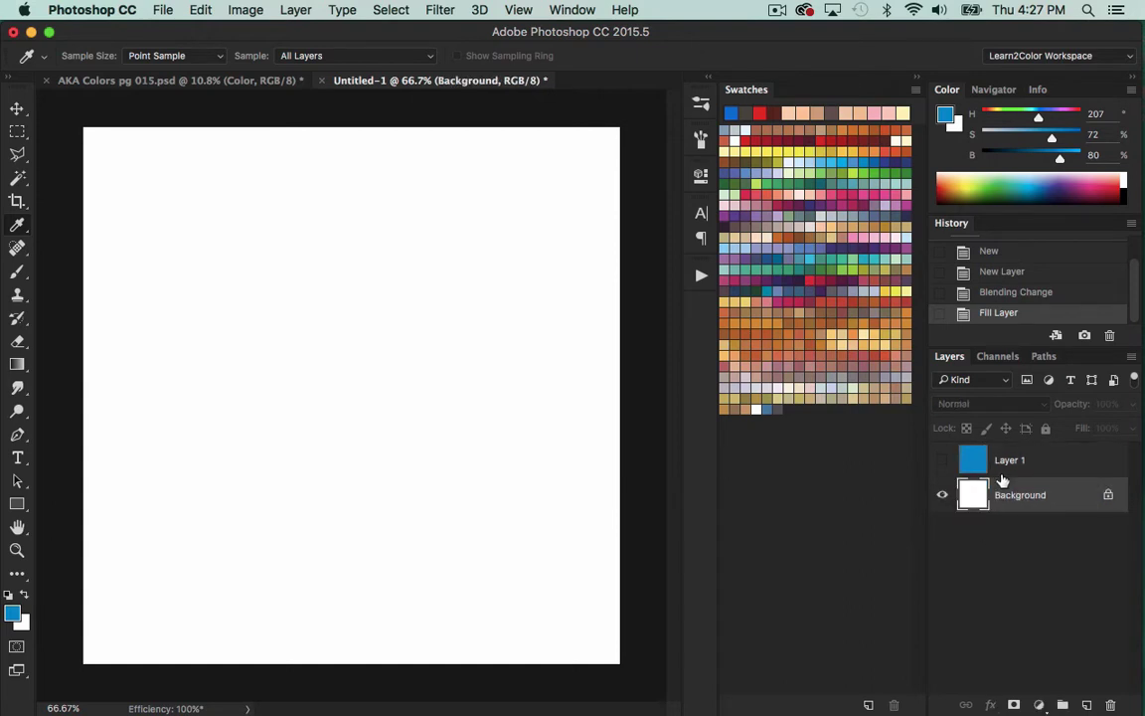
- Draw several dark brown gradients from the lower right across Untitled-1's Background
{"action": "left_click", "coordinate": [751, 152]}
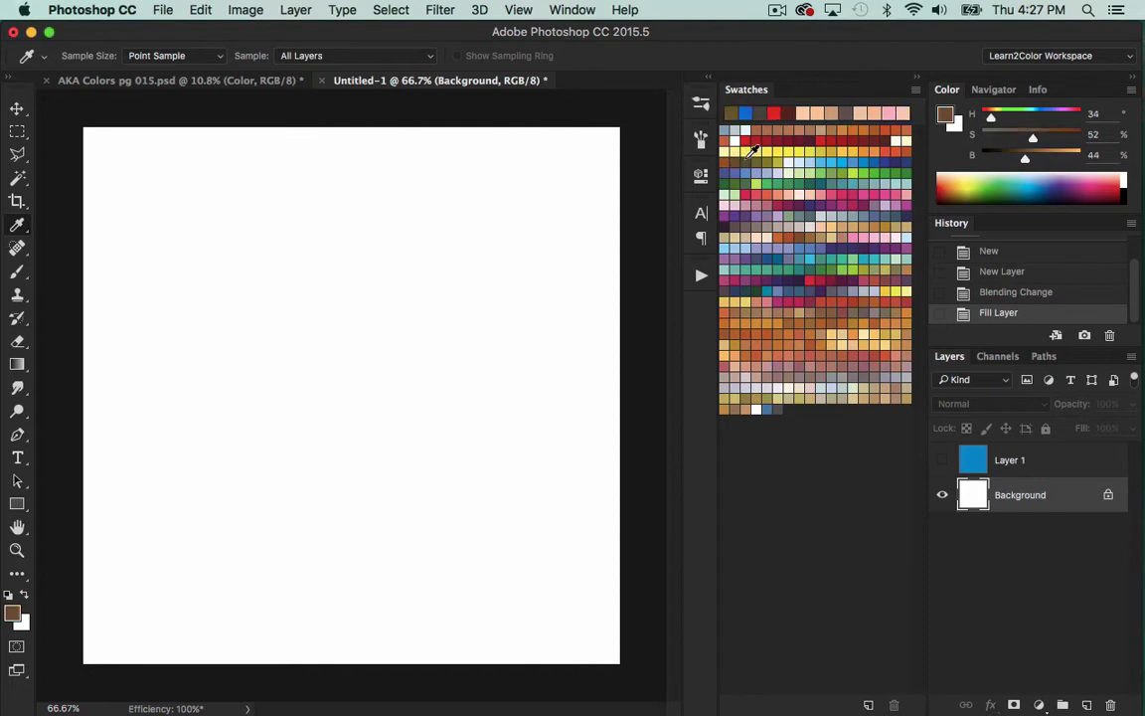
{"action": "key", "text": "g"}
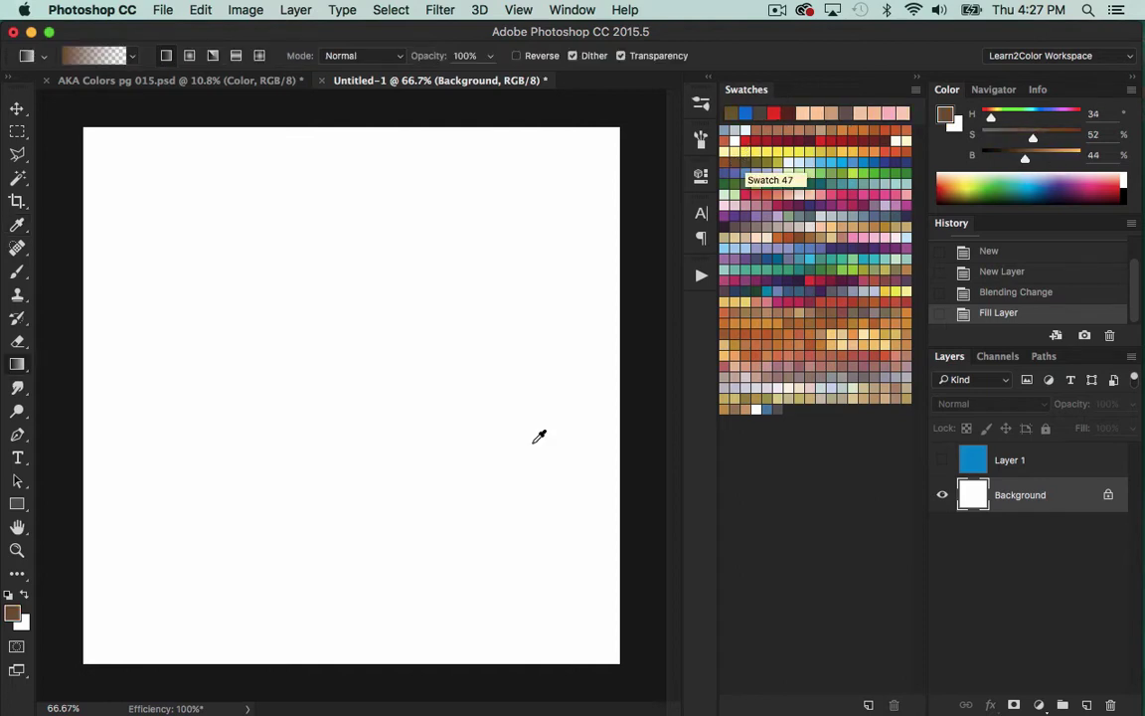
{"action": "left_click_drag", "start_coordinate": [598, 639], "coordinate": [70, 120]}
{"action": "left_click_drag", "start_coordinate": [557, 597], "coordinate": [333, 383]}
{"action": "left_click_drag", "start_coordinate": [555, 611], "coordinate": [469, 523]}
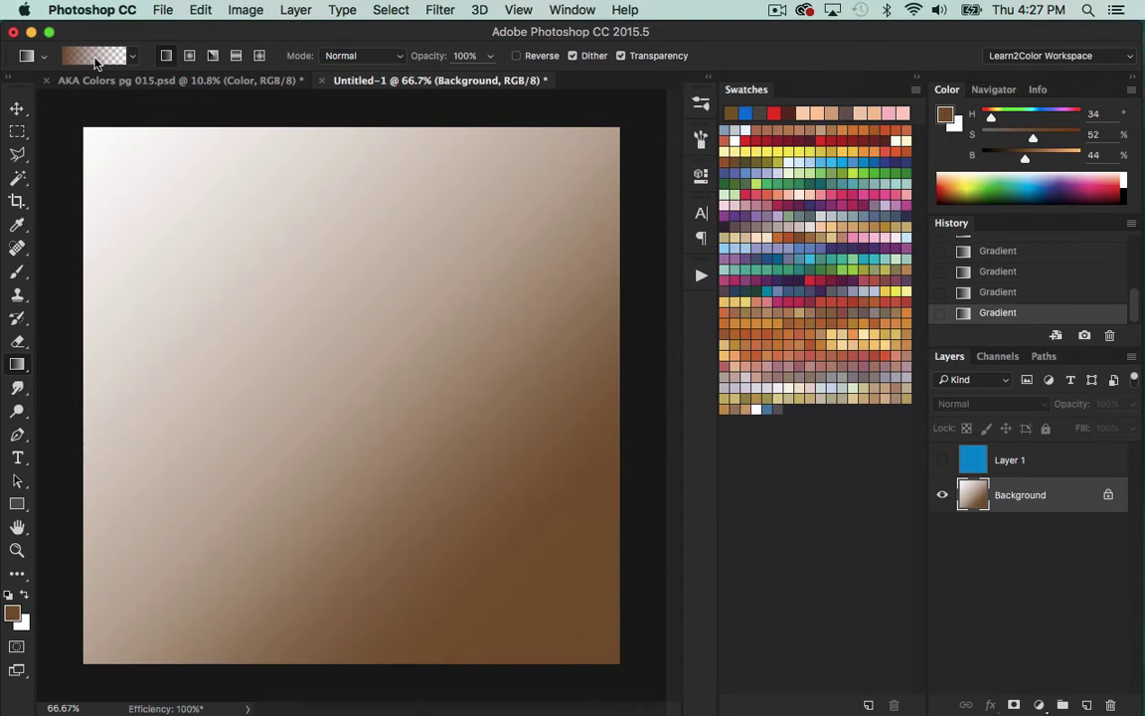
- Swap colours, show the blue Layer 1 over the gradient, and return to the comic page
{"action": "key", "text": "x"}
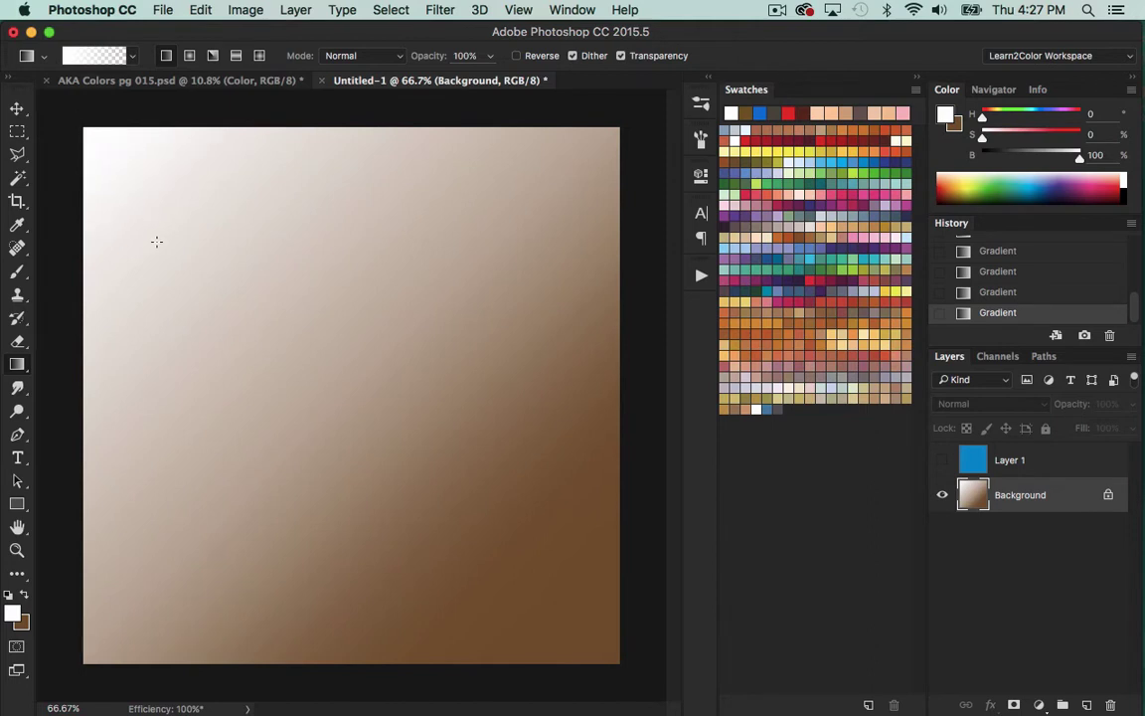
{"action": "left_click", "coordinate": [941, 459]}
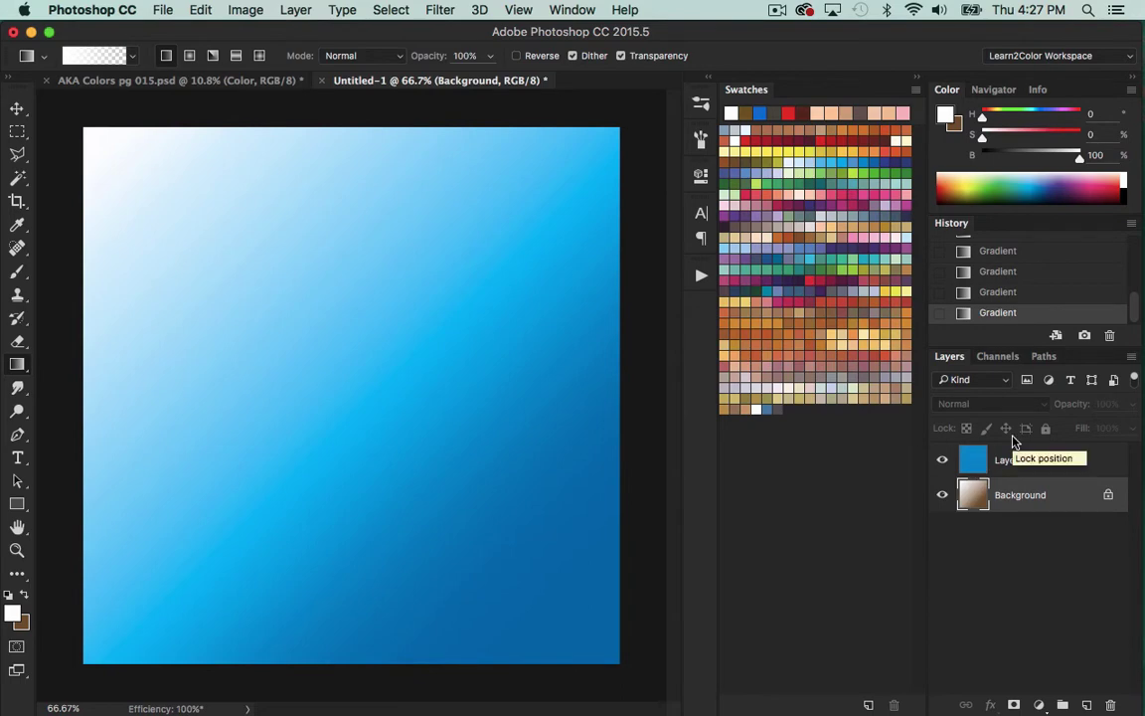
{"action": "left_click", "coordinate": [226, 83]}
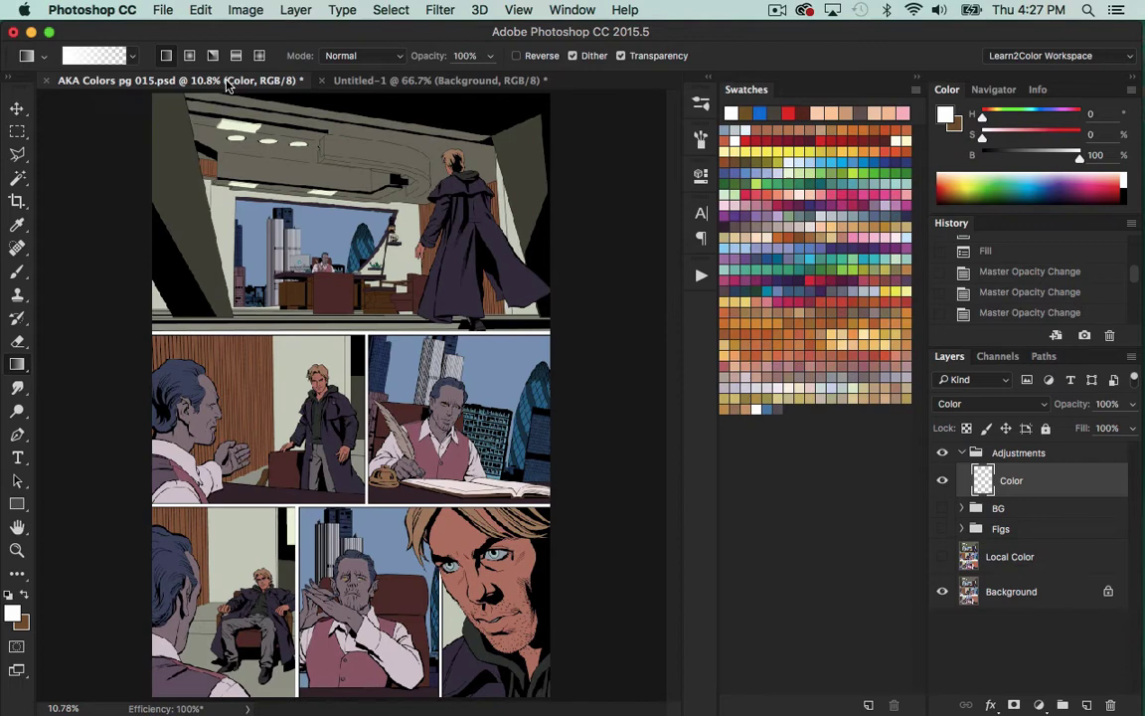
- Magic-wand select the top panel's ceiling, walls and dark top-right corner
{"action": "key", "text": "w"}
{"action": "left_click", "coordinate": [426, 124]}
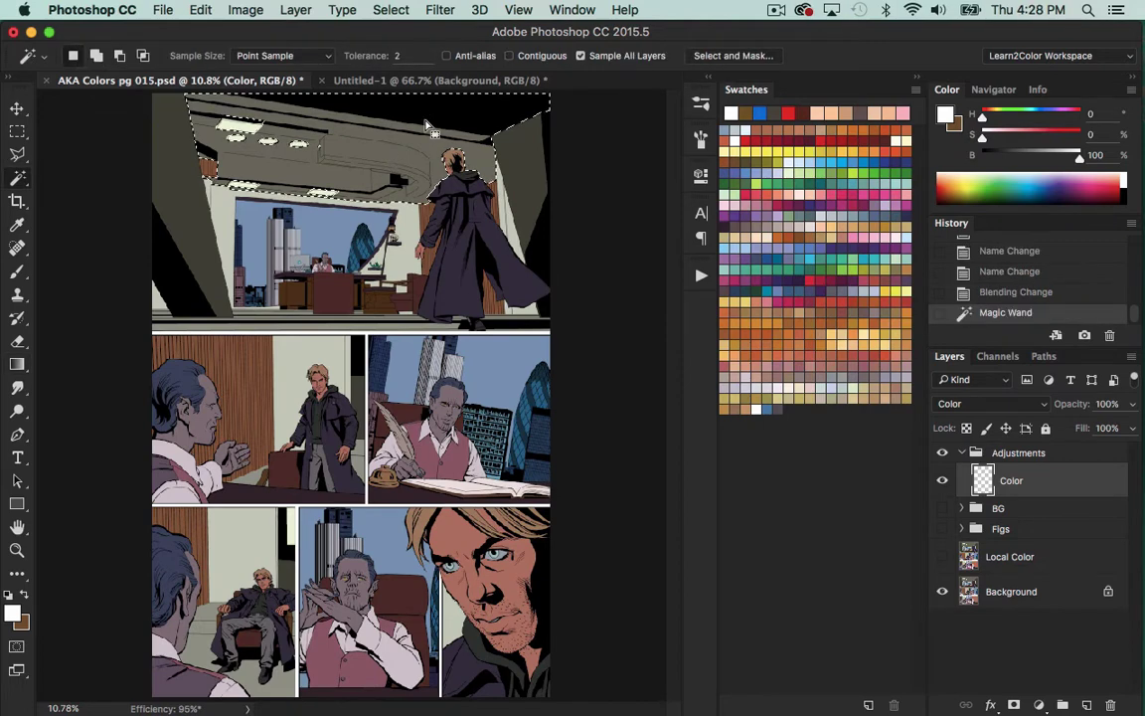
{"action": "left_click", "coordinate": [409, 228], "text": "shift"}
{"action": "left_click", "coordinate": [515, 159], "text": "shift"}
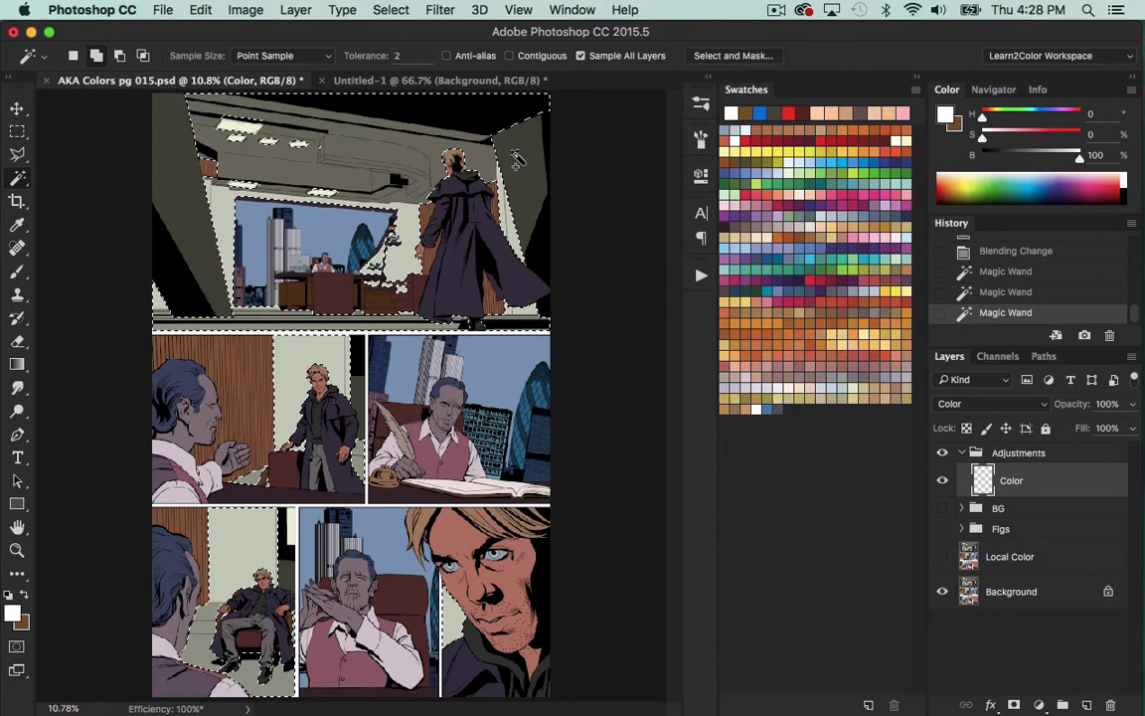
{"action": "left_click", "coordinate": [553, 152], "text": "shift"}
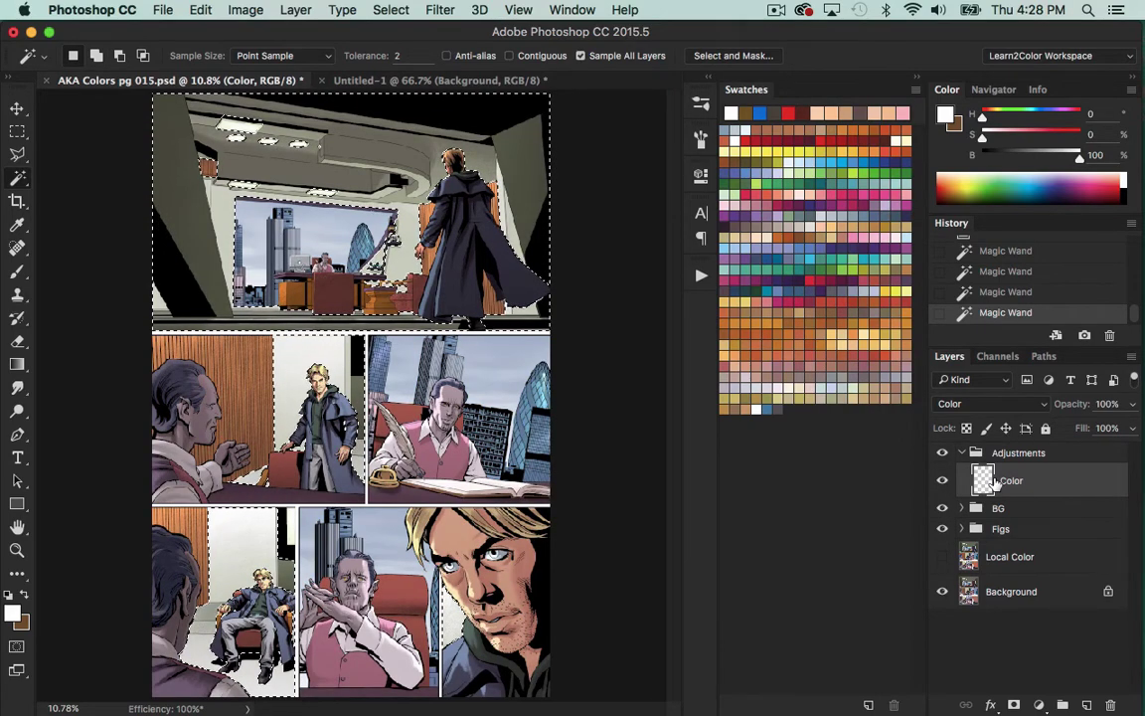
- Fill the selected walls on the Color layer with a greyish mauve
{"action": "key", "text": "x"}
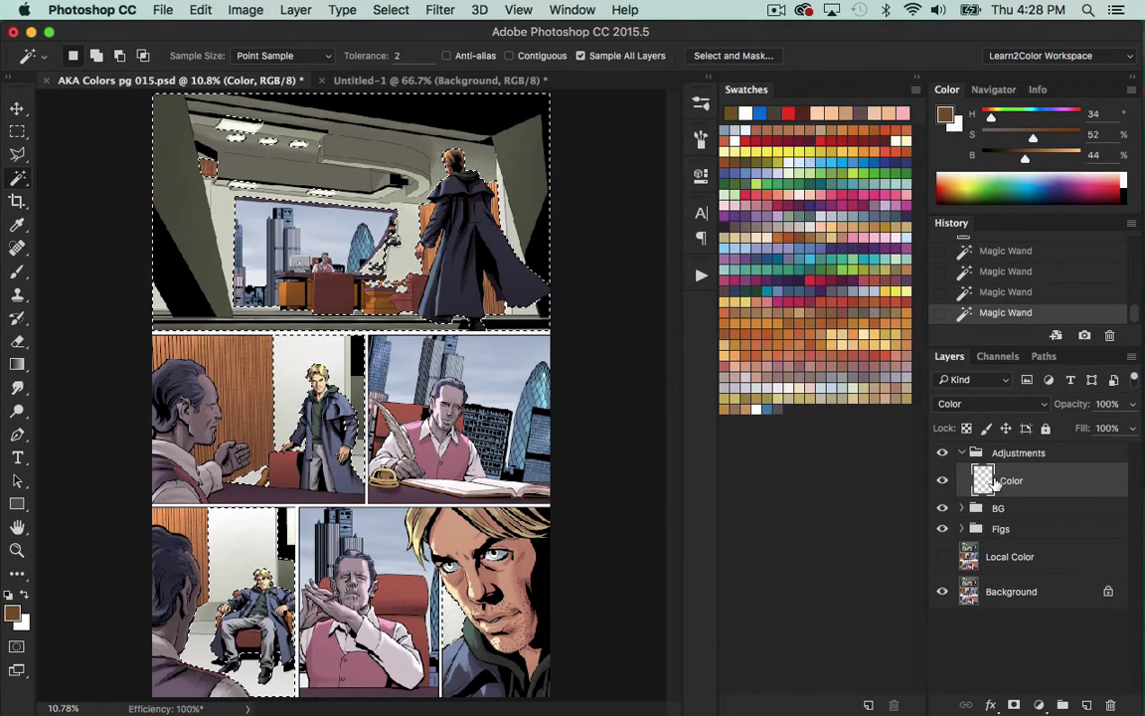
{"action": "left_click", "coordinate": [740, 220]}
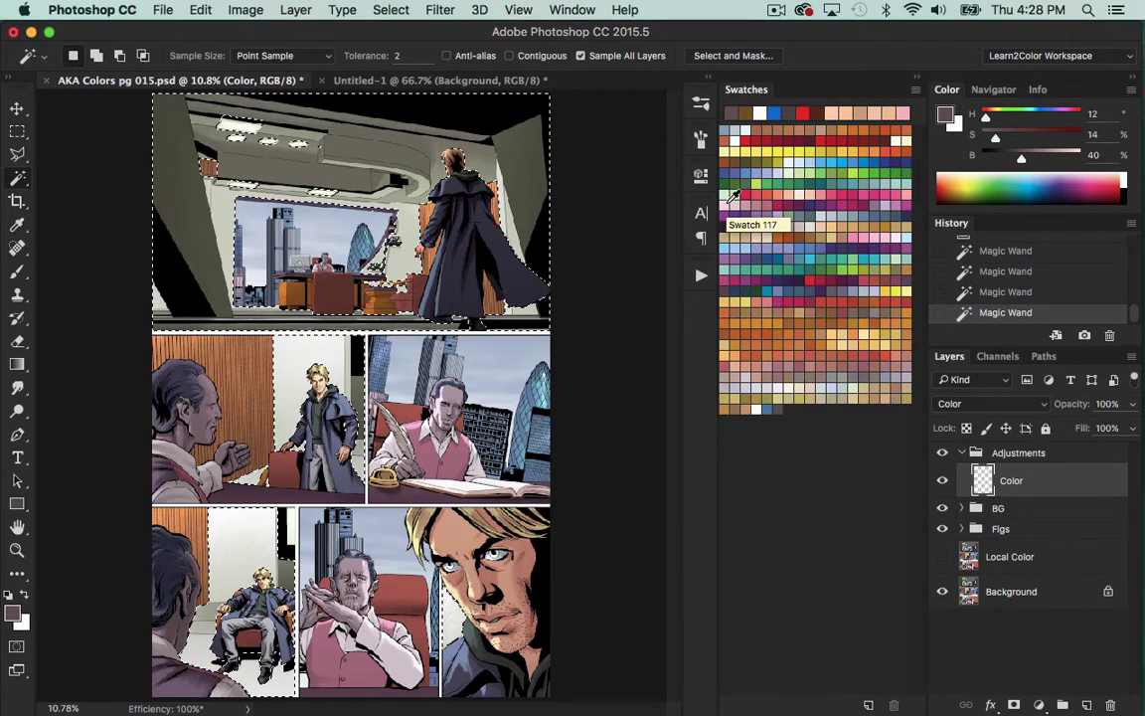
{"action": "key", "text": "alt+BackSpace"}
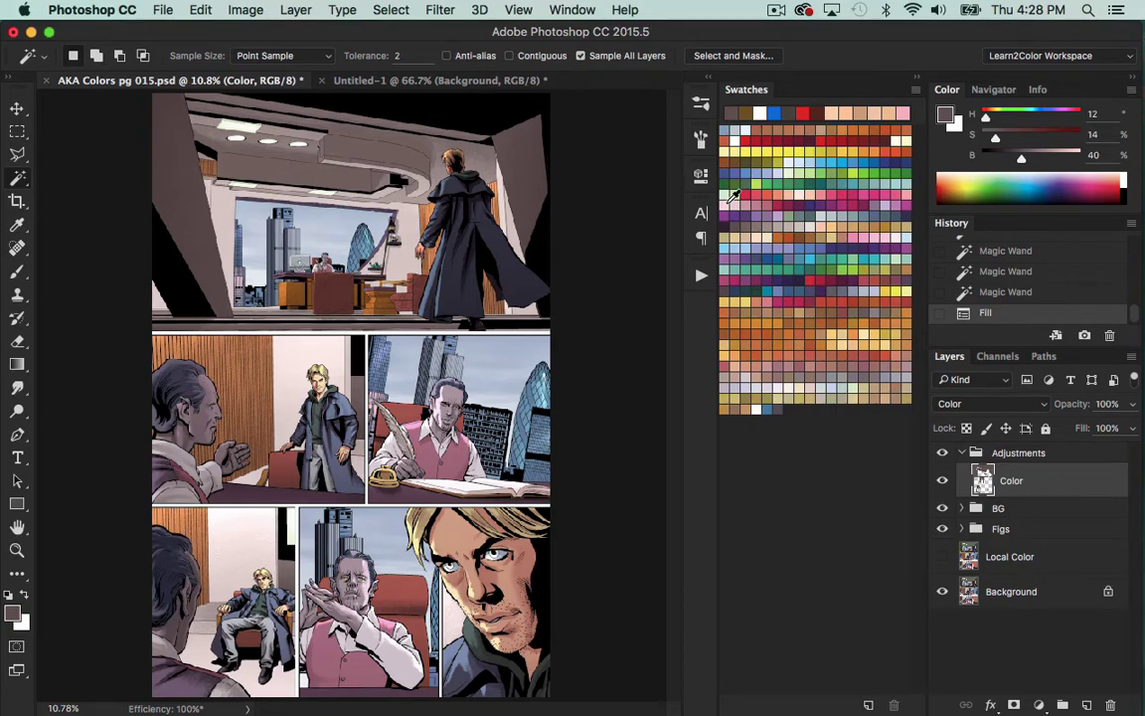
- Lower the Color layer to 50% opacity, comparing before and after by undo and visibility toggles
{"action": "key", "text": "5"}
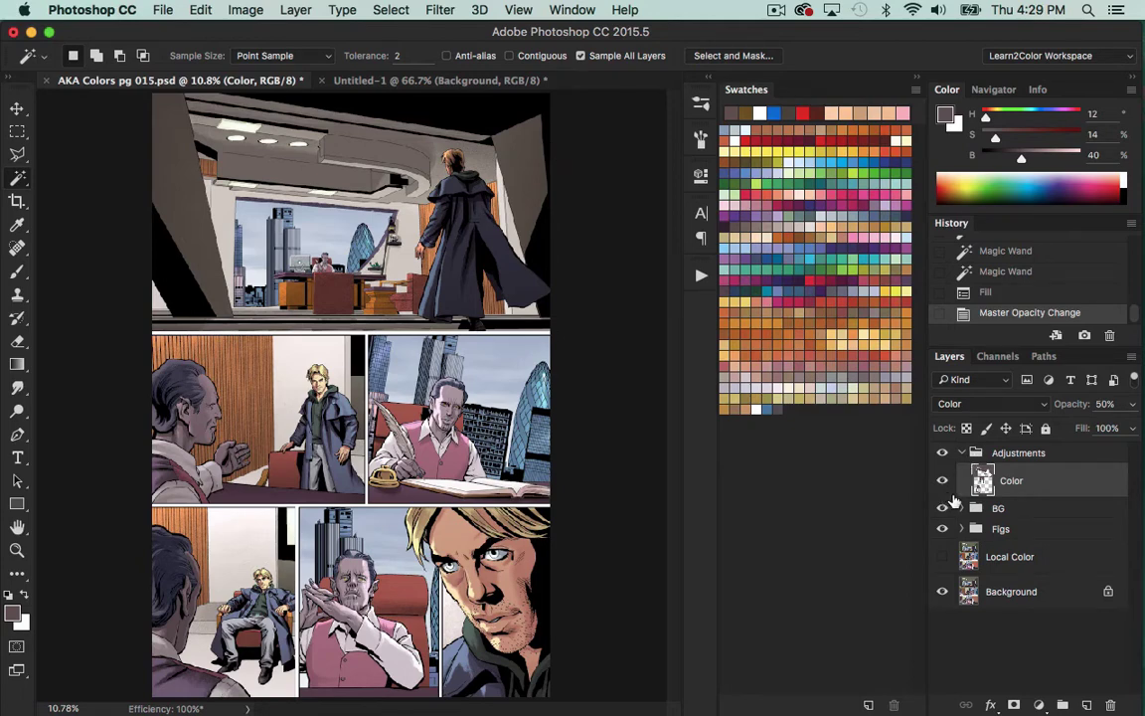
{"action": "key", "text": "ctrl+z"}
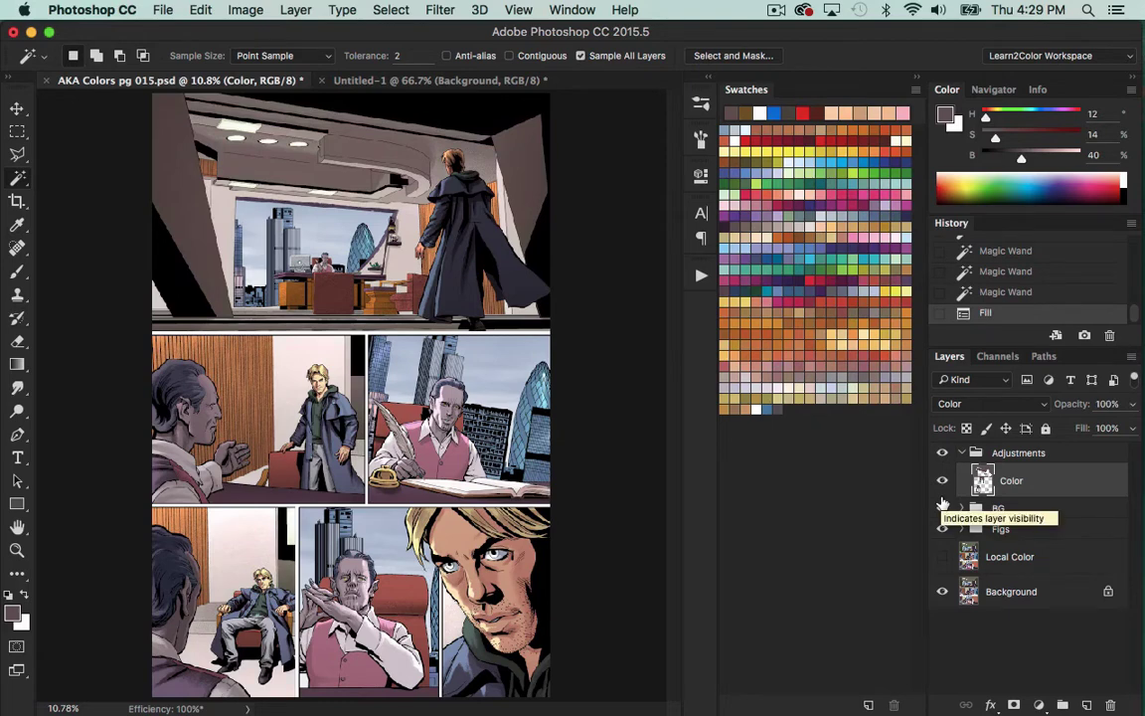
{"action": "key", "text": "ctrl+z"}
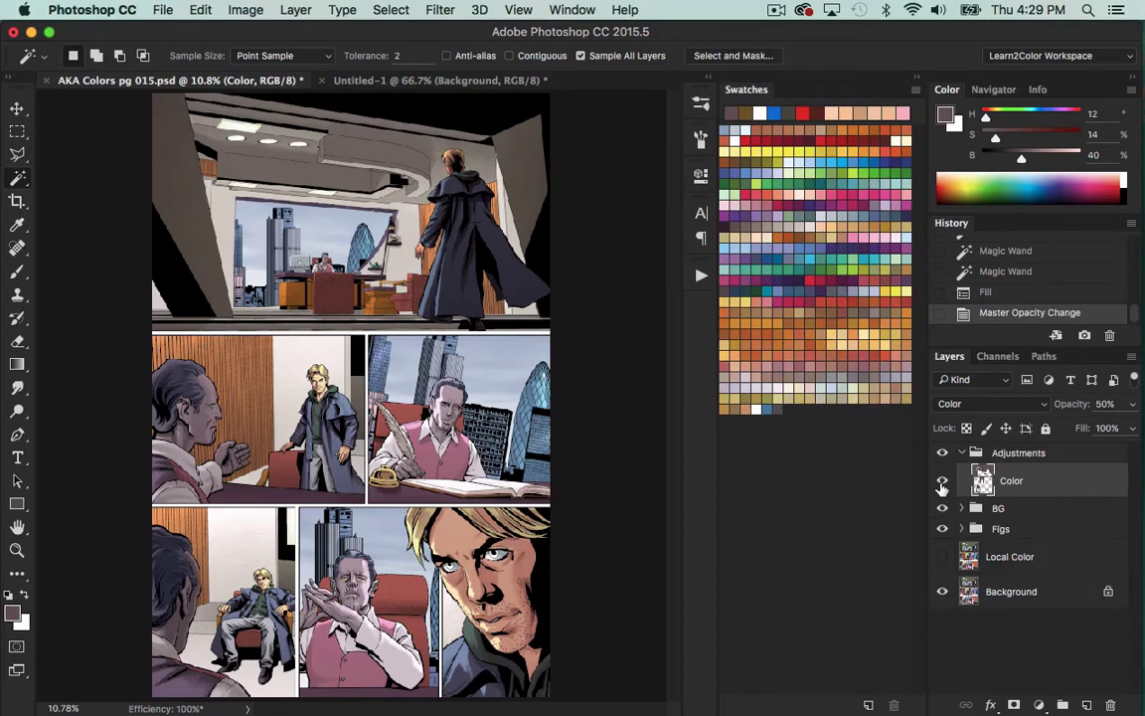
{"action": "left_click", "coordinate": [942, 480]}
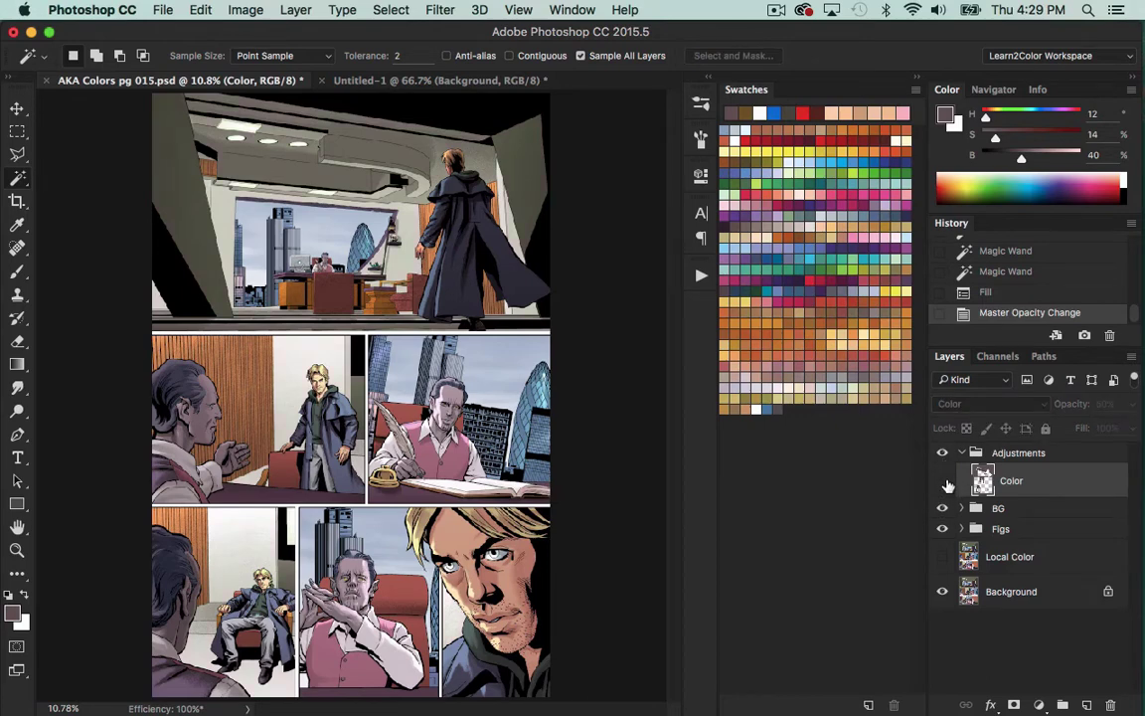
{"action": "left_click", "coordinate": [943, 480]}
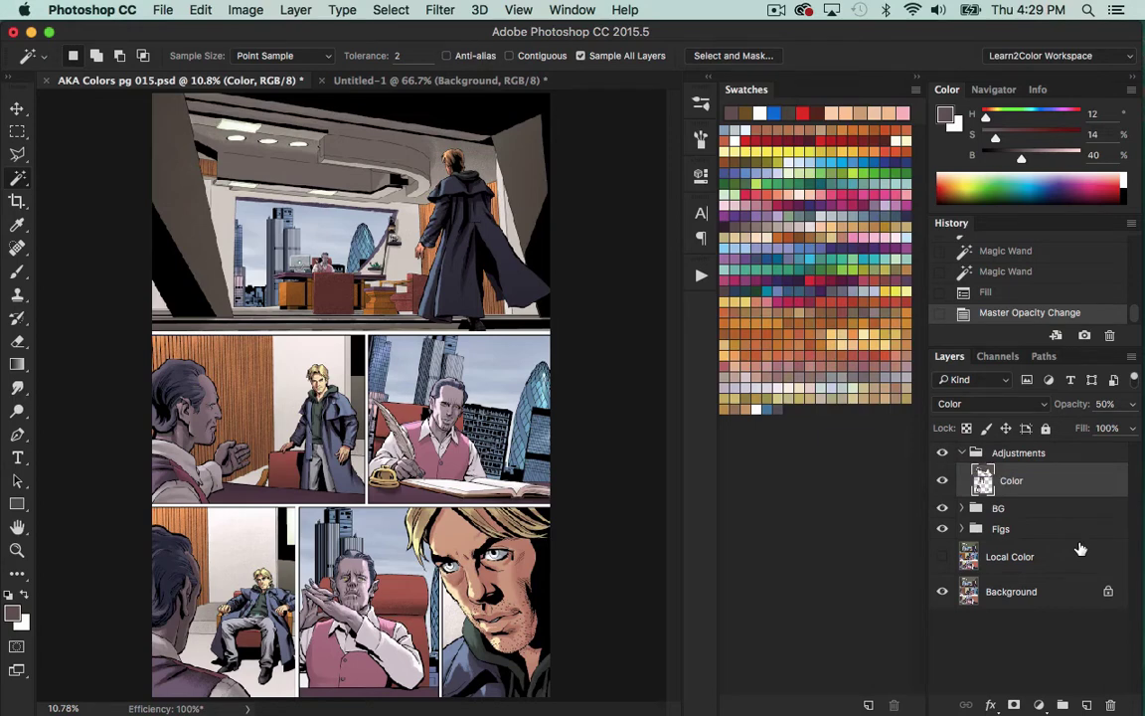
- Put the Color layer into a new group named 'Walls' and collapse it
{"action": "key", "text": "ctrl+g"}
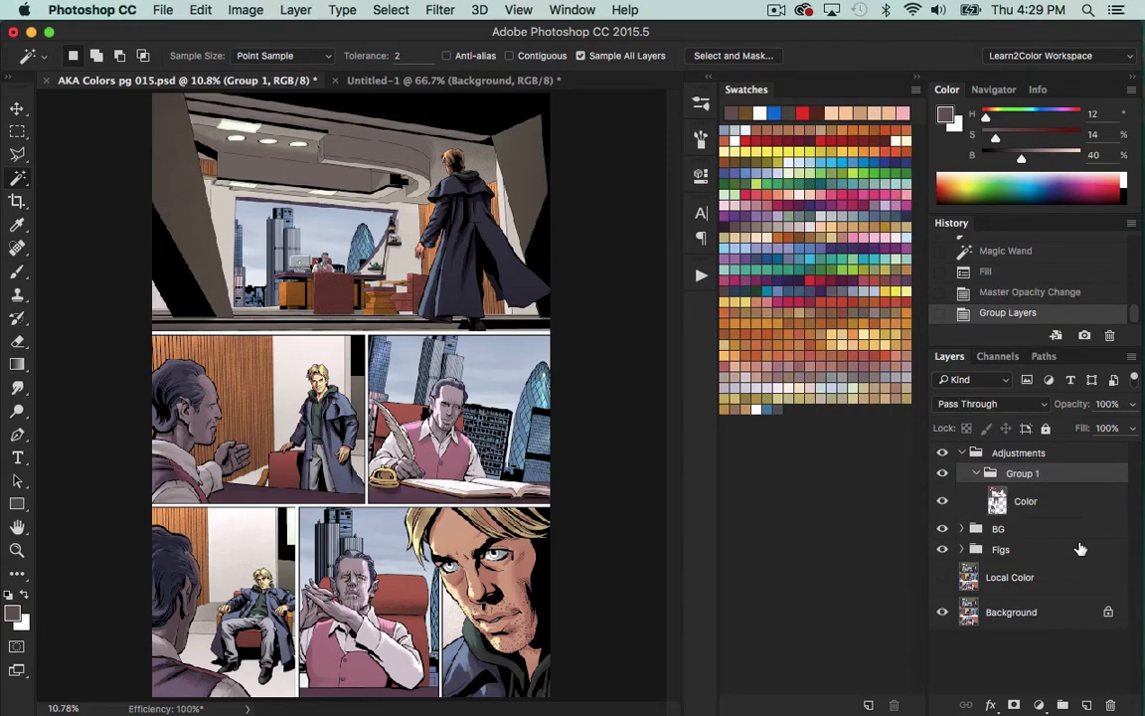
{"action": "double_click", "coordinate": [1024, 475]}
{"action": "type", "text": "Walls"}
{"action": "key", "text": "Return"}
{"action": "left_click", "coordinate": [976, 473]}
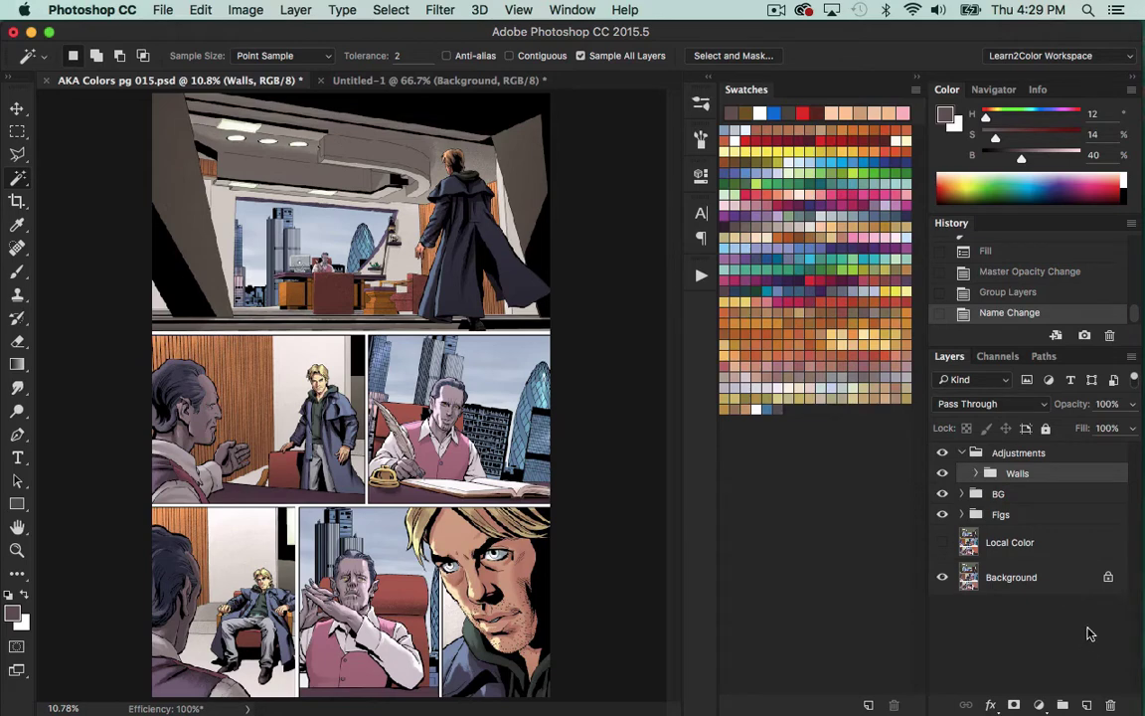
- Add a layer below Walls, name it 'Darken', and set Darken blend mode
{"action": "left_click", "coordinate": [1087, 705]}
{"action": "left_click_drag", "start_coordinate": [1041, 484], "coordinate": [1053, 508]}
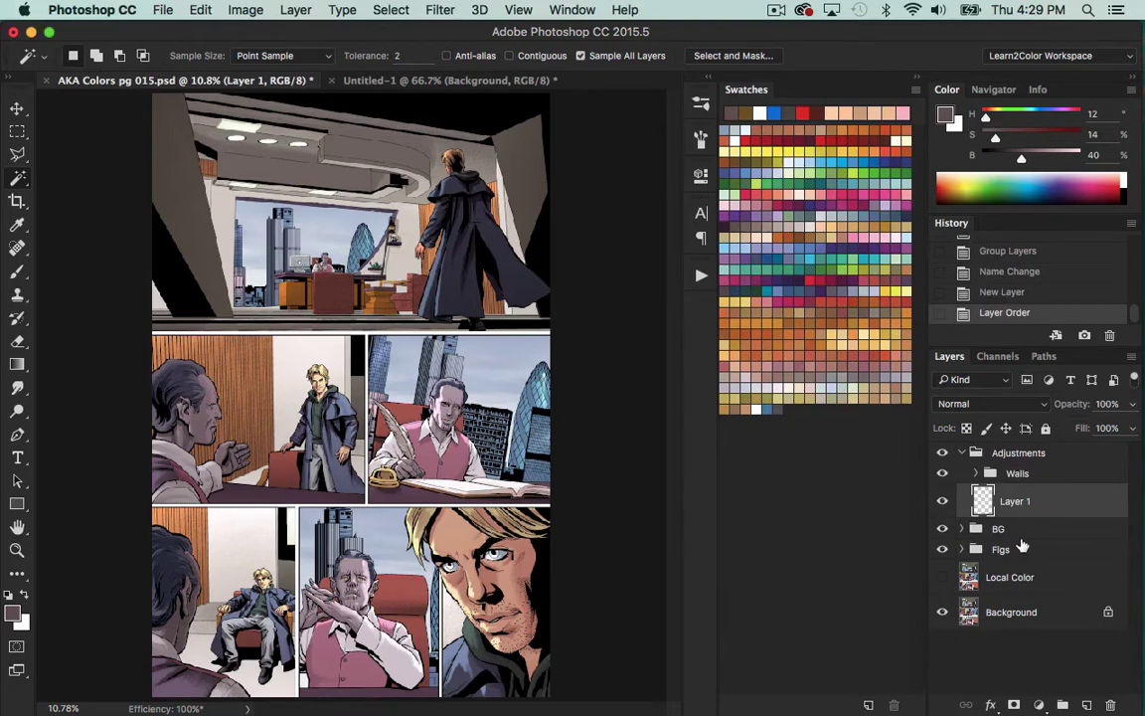
{"action": "double_click", "coordinate": [1014, 500]}
{"action": "type", "text": "Darken"}
{"action": "key", "text": "Return"}
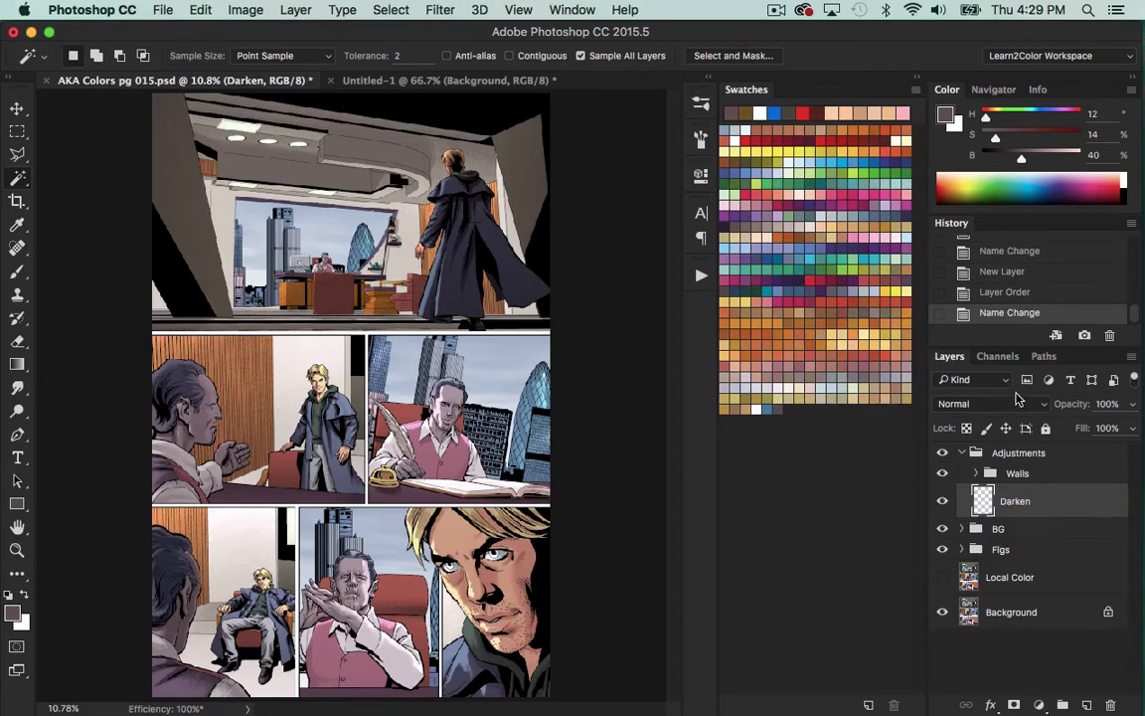
{"action": "key", "text": "shift+alt+k"}
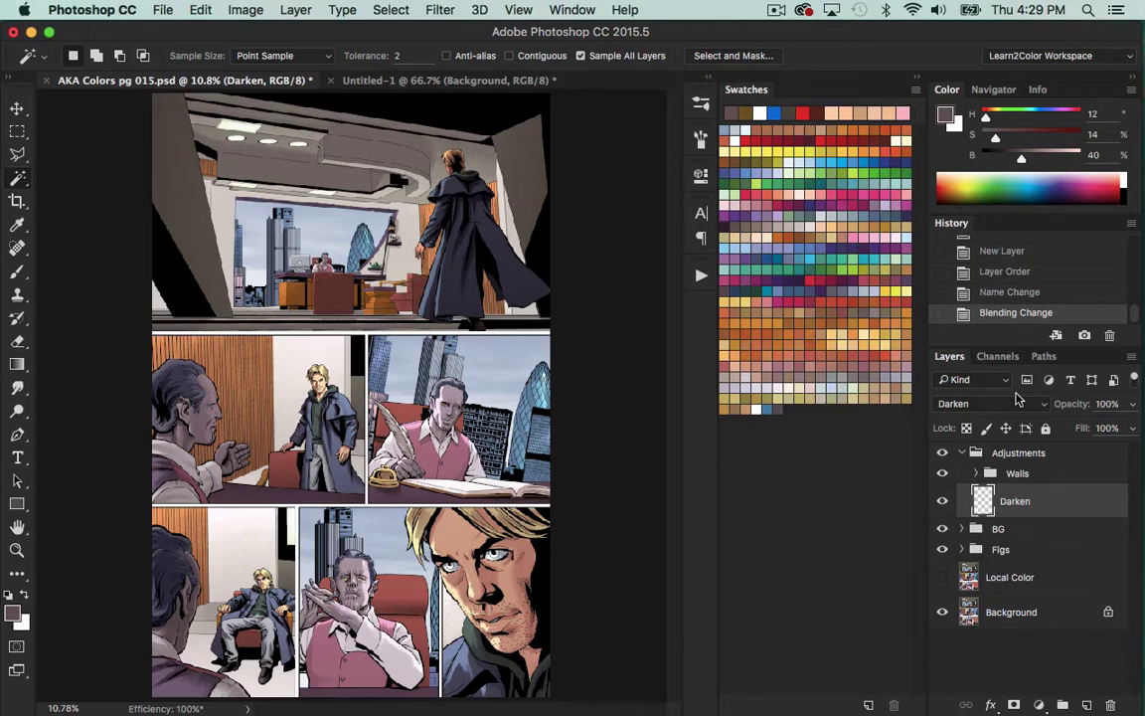
- In Untitled-1, fill the Background layer with white
{"action": "left_click", "coordinate": [512, 83]}
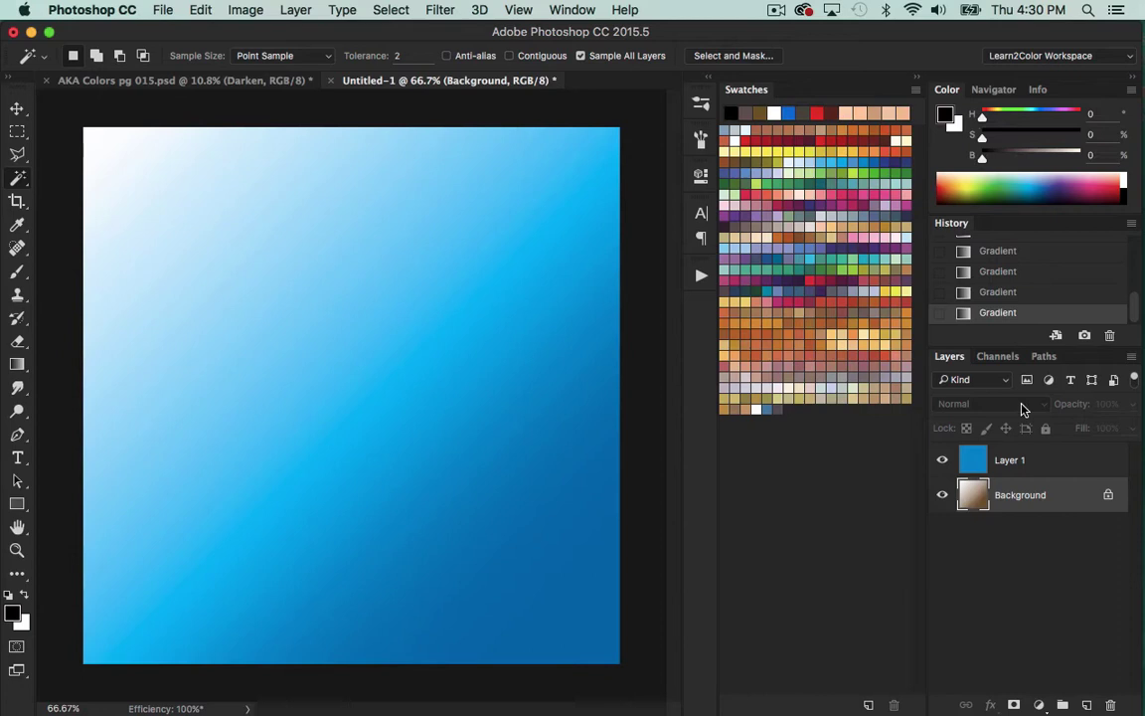
{"action": "key", "text": "x"}
{"action": "key", "text": "alt+BackSpace"}
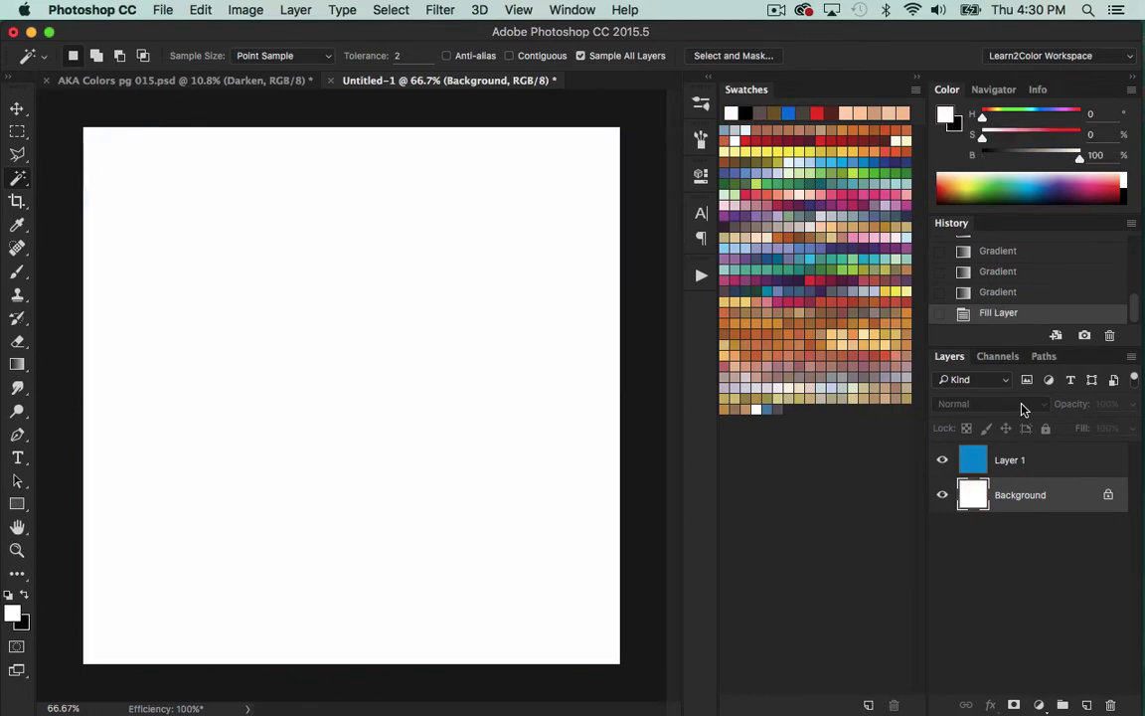
- Set Layer 1 to Darken blend mode and sample its blue as foreground colour
{"action": "left_click", "coordinate": [971, 464]}
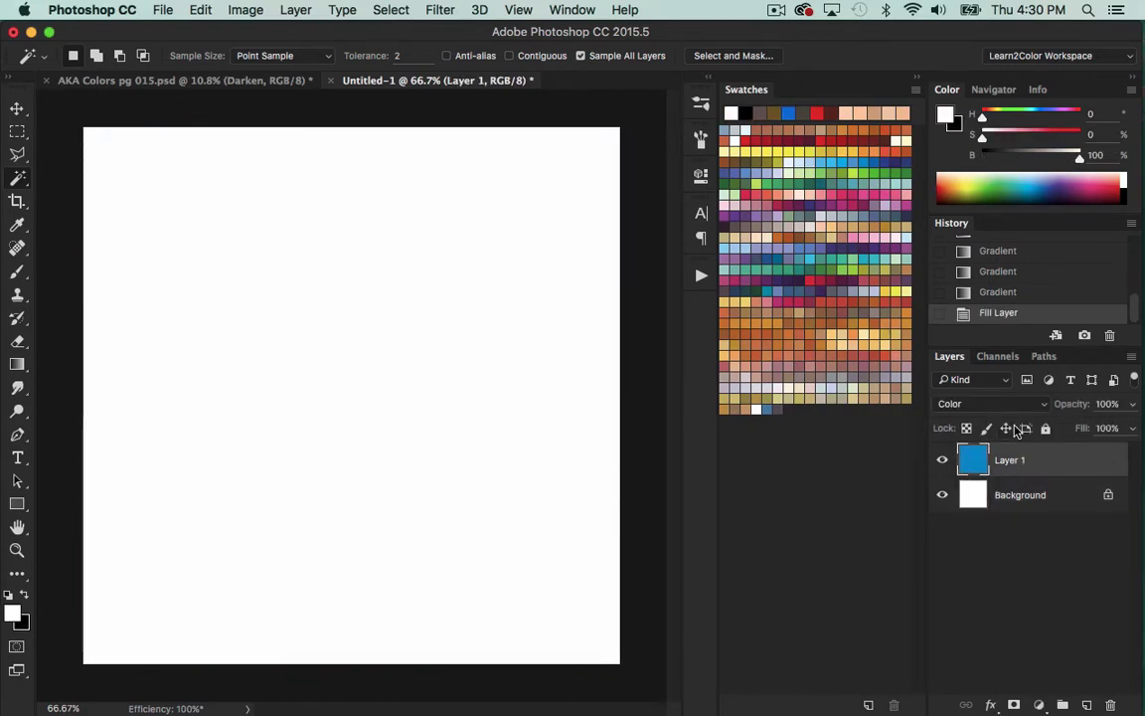
{"action": "key", "text": "shift+alt+k"}
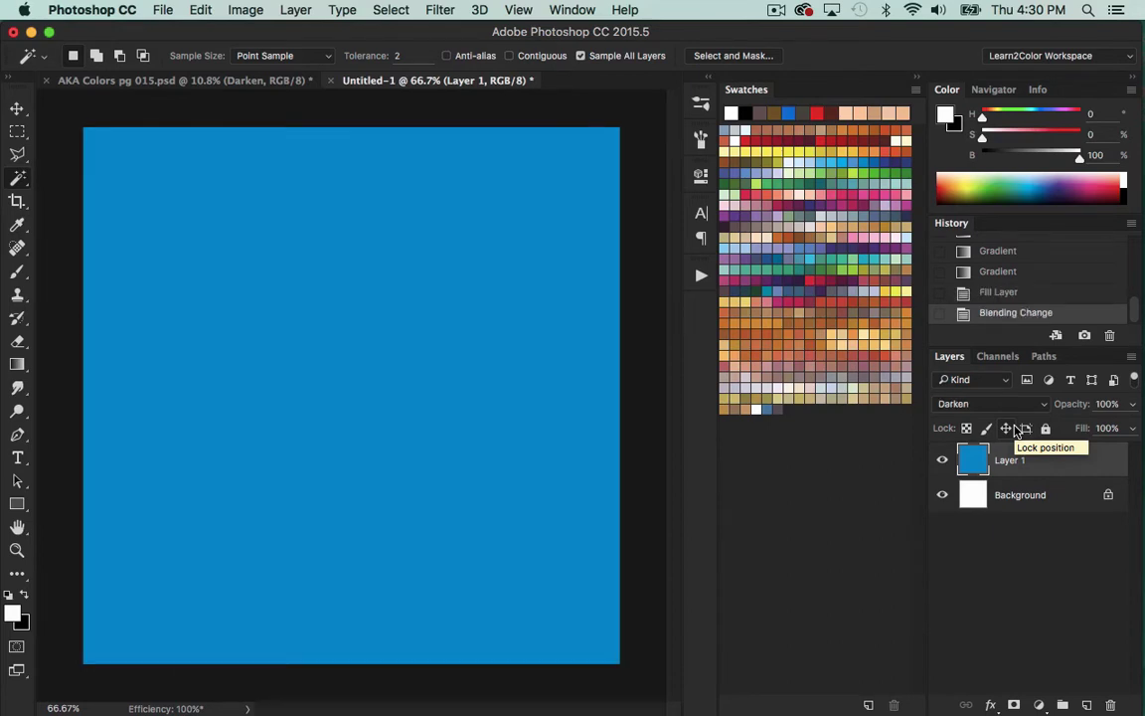
{"action": "key", "text": "i"}
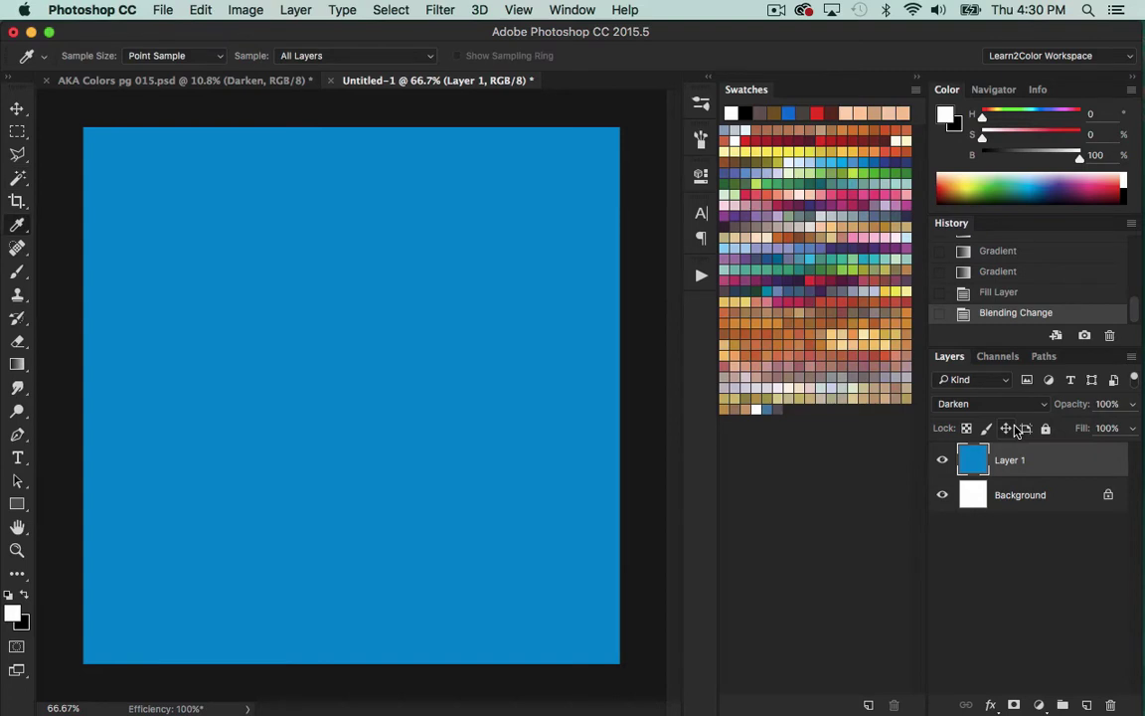
{"action": "left_click", "coordinate": [404, 308]}
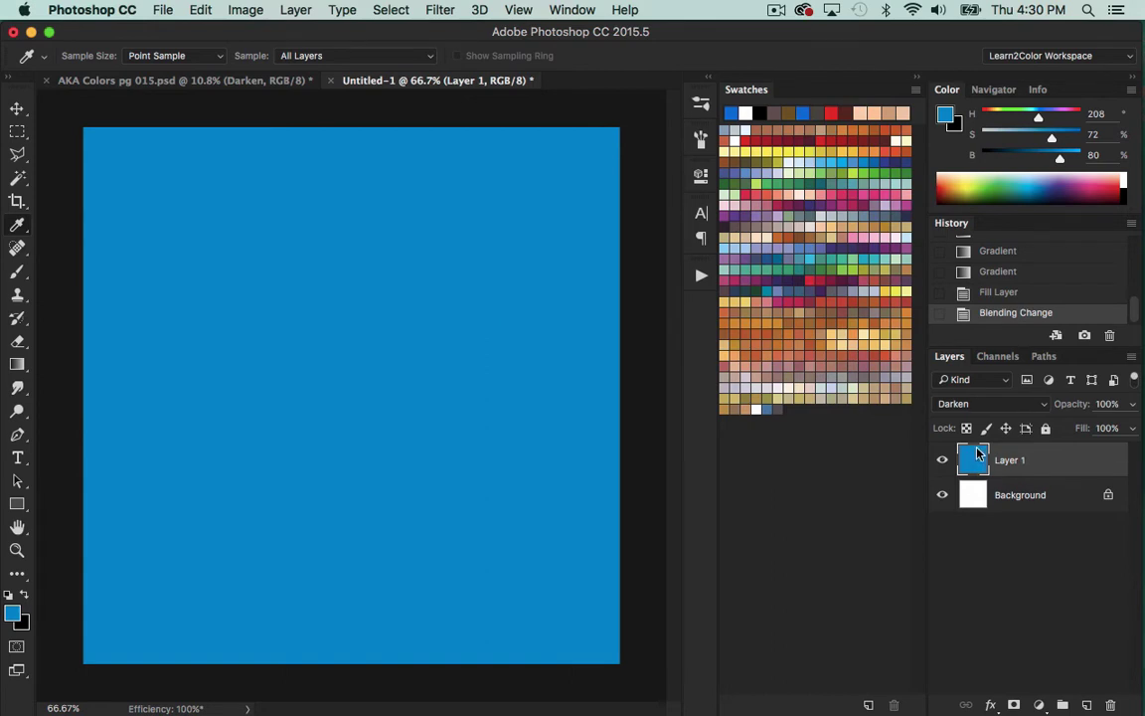
- With Background active and Layer 1 hidden, choose a dark magenta paint colour
{"action": "left_click", "coordinate": [974, 494]}
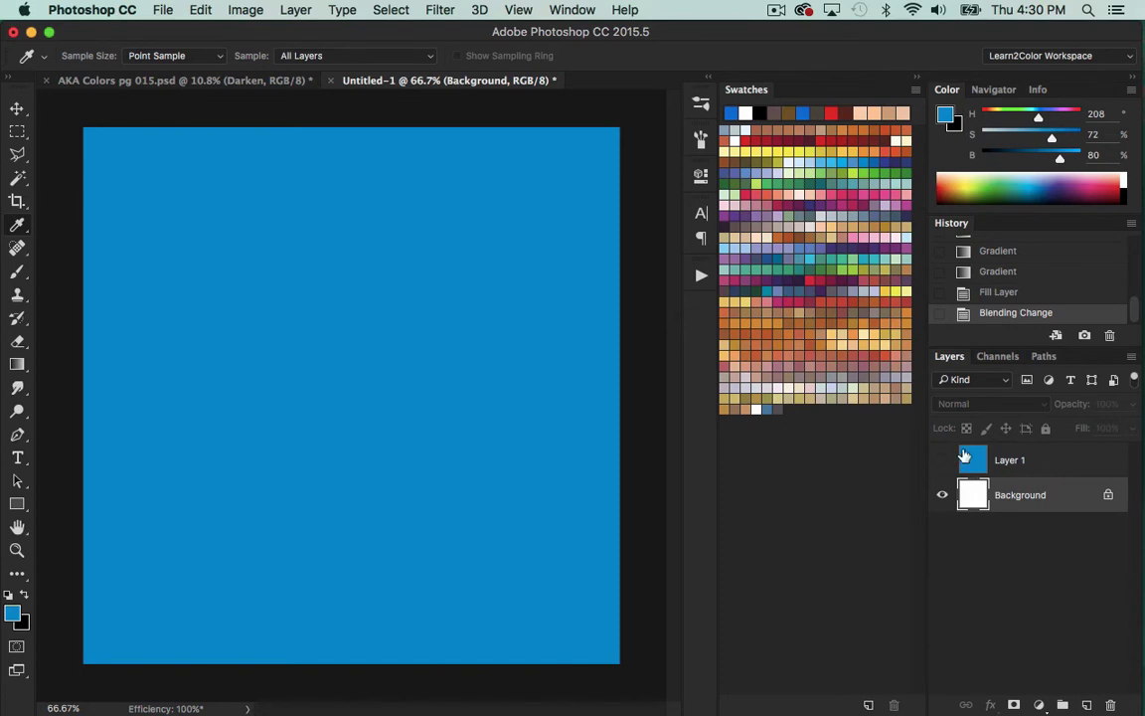
{"action": "left_click", "coordinate": [943, 461]}
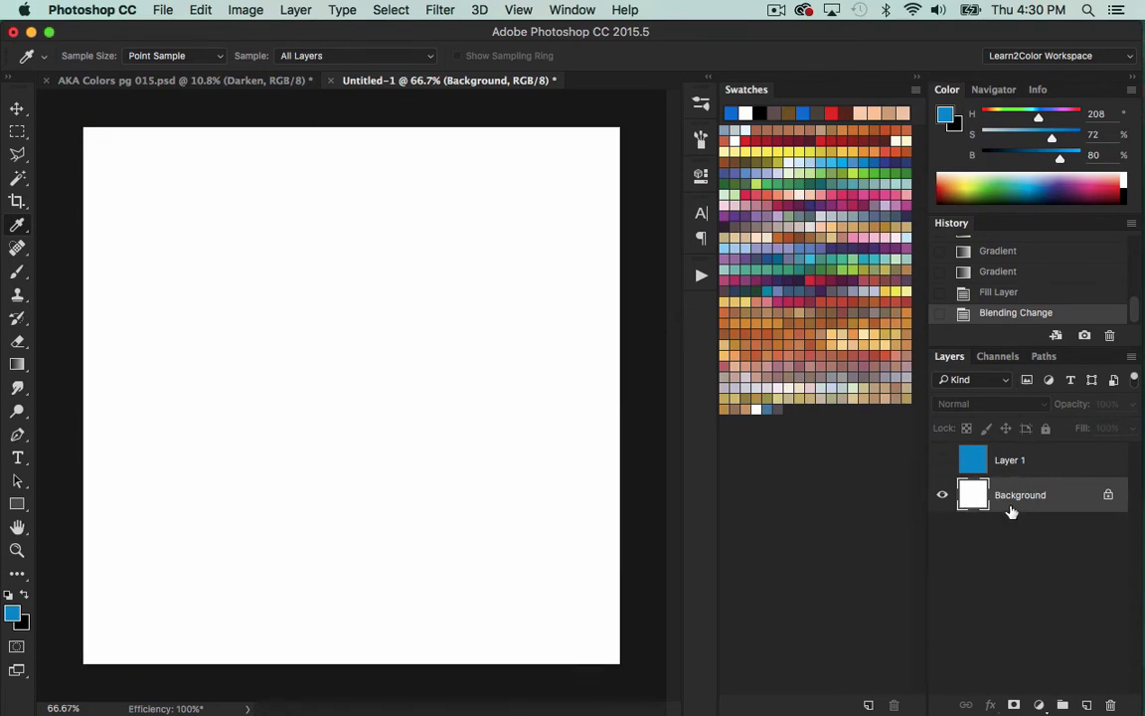
{"action": "left_click", "coordinate": [863, 290]}
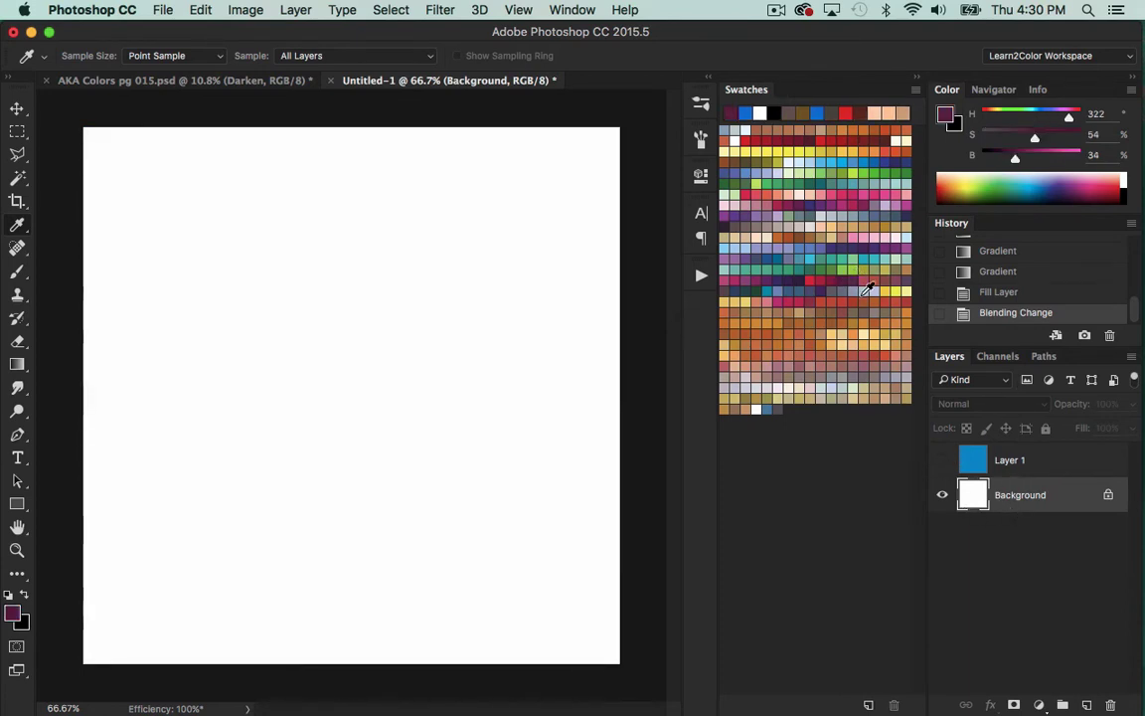
- Draw several dark magenta gradients from the bottom-right, then show Layer 1's blue over them
{"action": "key", "text": "g"}
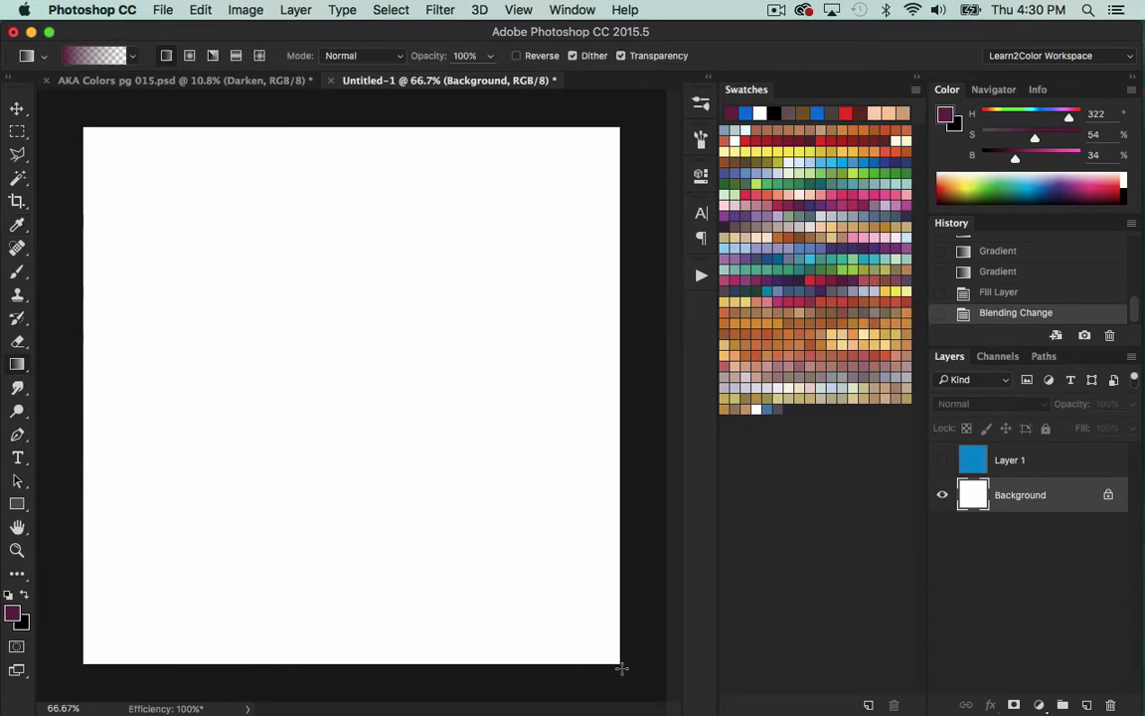
{"action": "left_click_drag", "start_coordinate": [619, 663], "coordinate": [129, 176]}
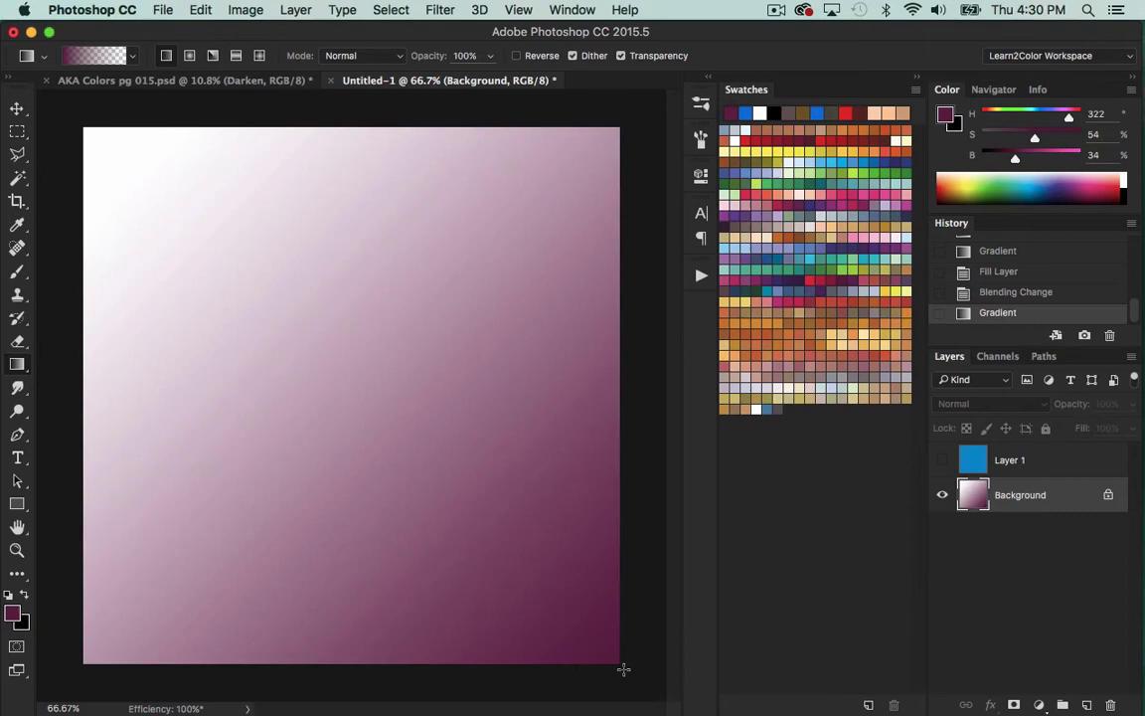
{"action": "left_click_drag", "start_coordinate": [557, 603], "coordinate": [288, 338]}
{"action": "left_click_drag", "start_coordinate": [557, 600], "coordinate": [359, 406]}
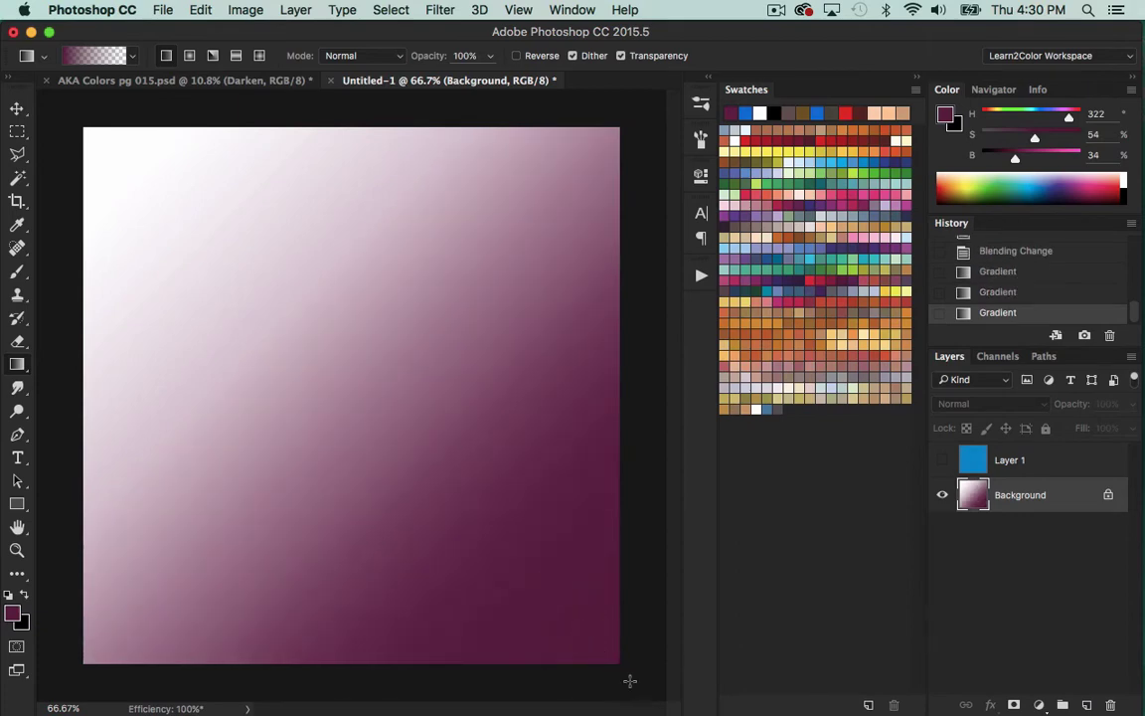
{"action": "left_click_drag", "start_coordinate": [531, 573], "coordinate": [420, 396]}
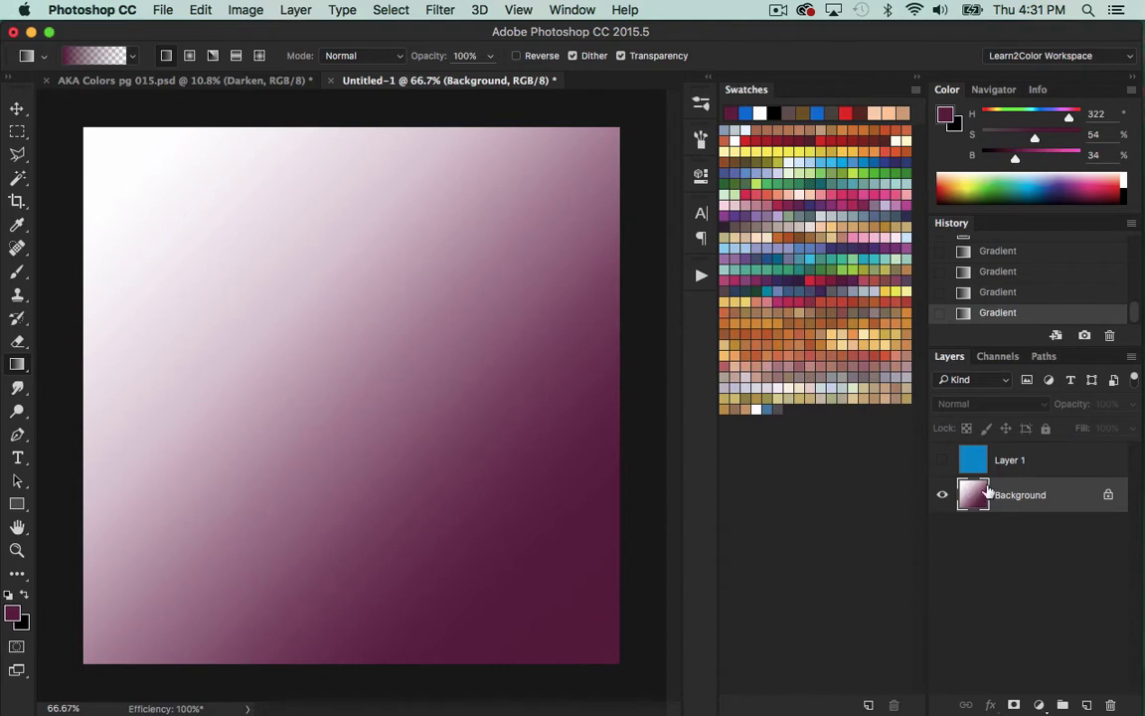
{"action": "left_click", "coordinate": [942, 462]}
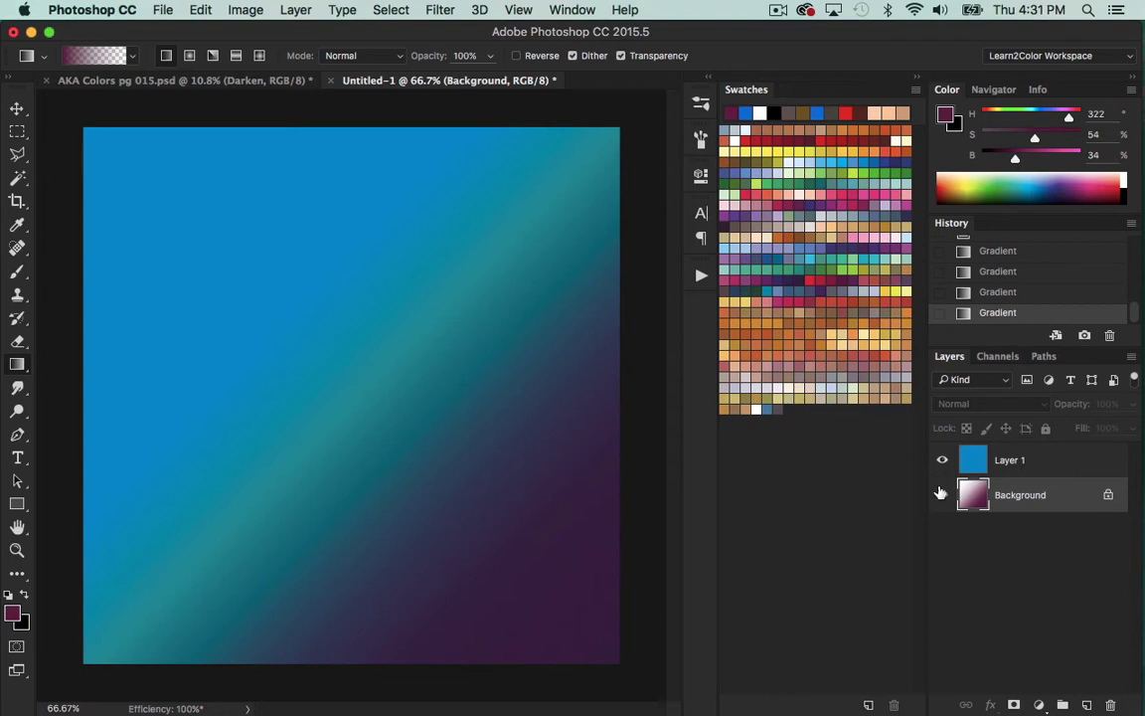
- Select Layer 1 and fill it with cream swatch colours over the gradient
{"action": "left_click", "coordinate": [979, 460]}
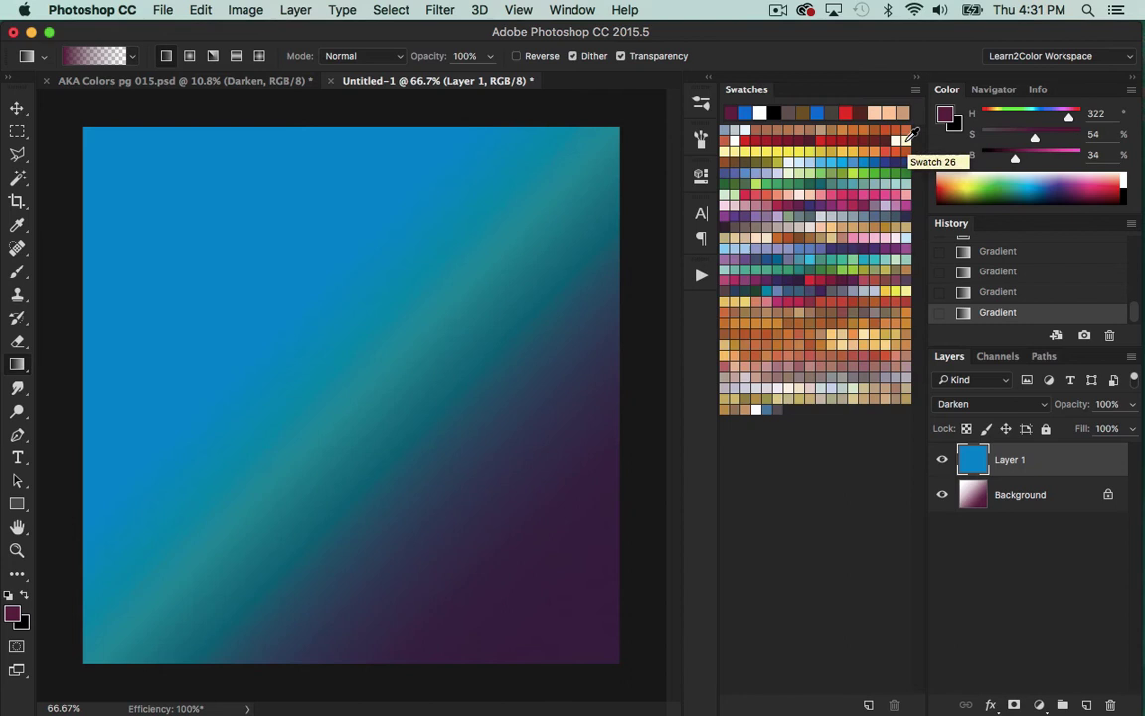
{"action": "left_click", "coordinate": [906, 139]}
{"action": "key", "text": "alt+BackSpace"}
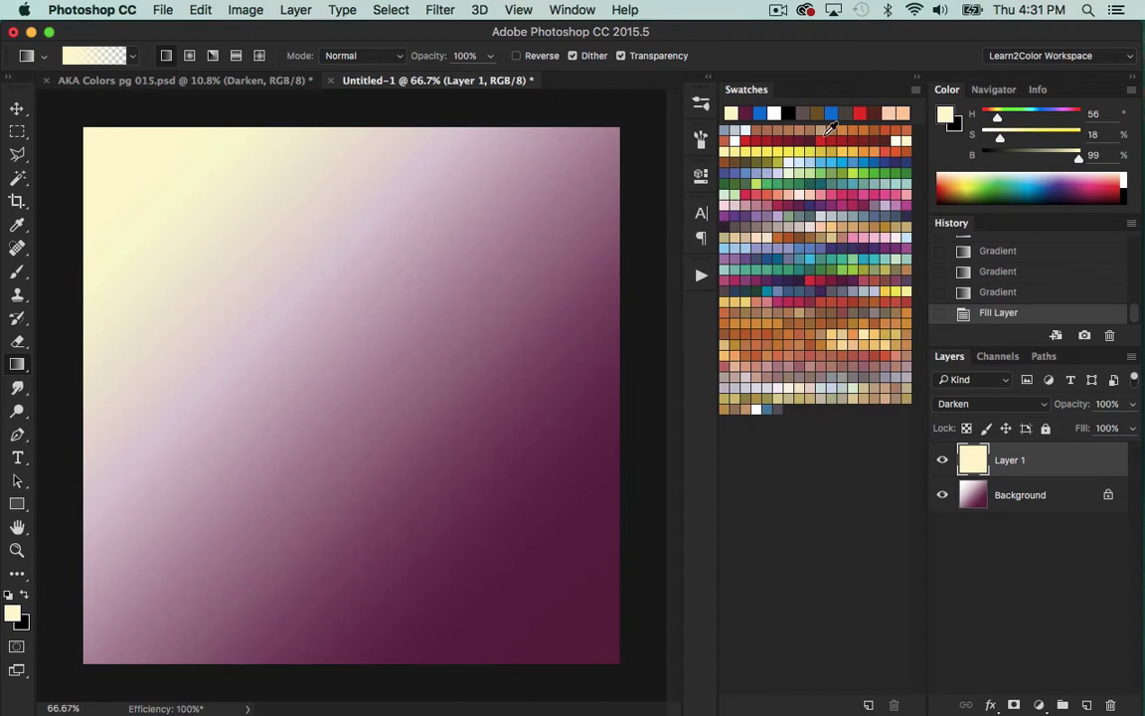
{"action": "left_click", "coordinate": [727, 140]}
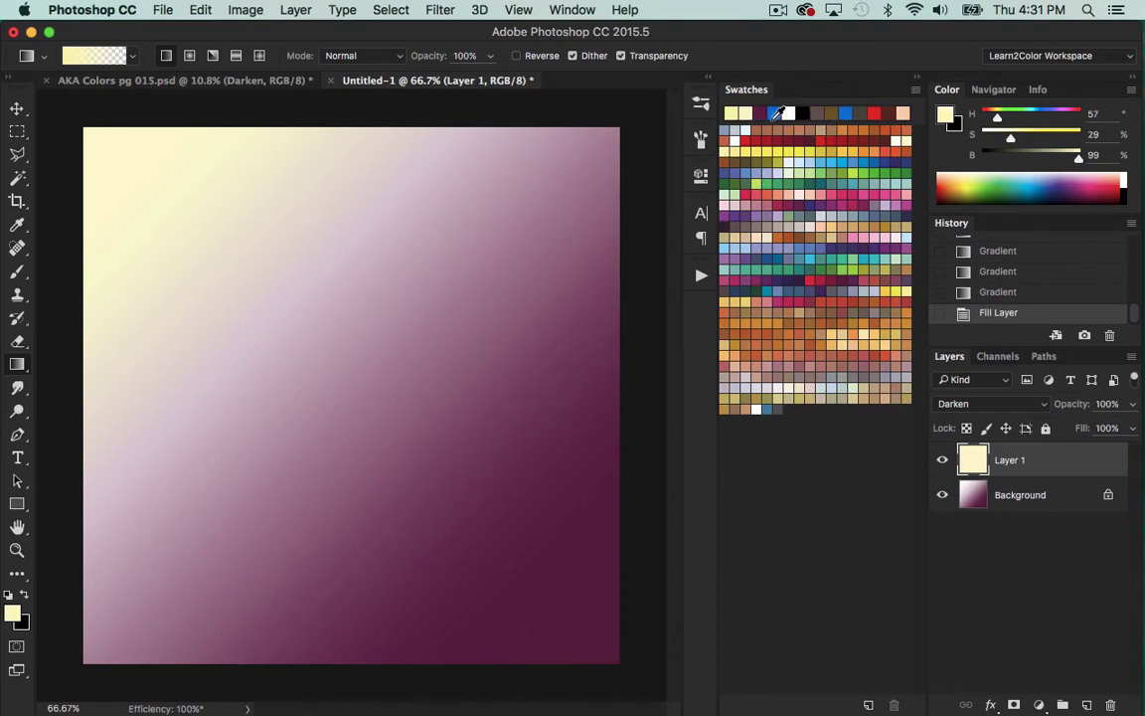
{"action": "key", "text": "alt+BackSpace"}
- Refill Layer 1 with ever warmer yellows up to orange-yellow, then return to AKA Colors pg 015.psd
{"action": "left_click", "coordinate": [753, 113]}
{"action": "key", "text": "alt+BackSpace"}
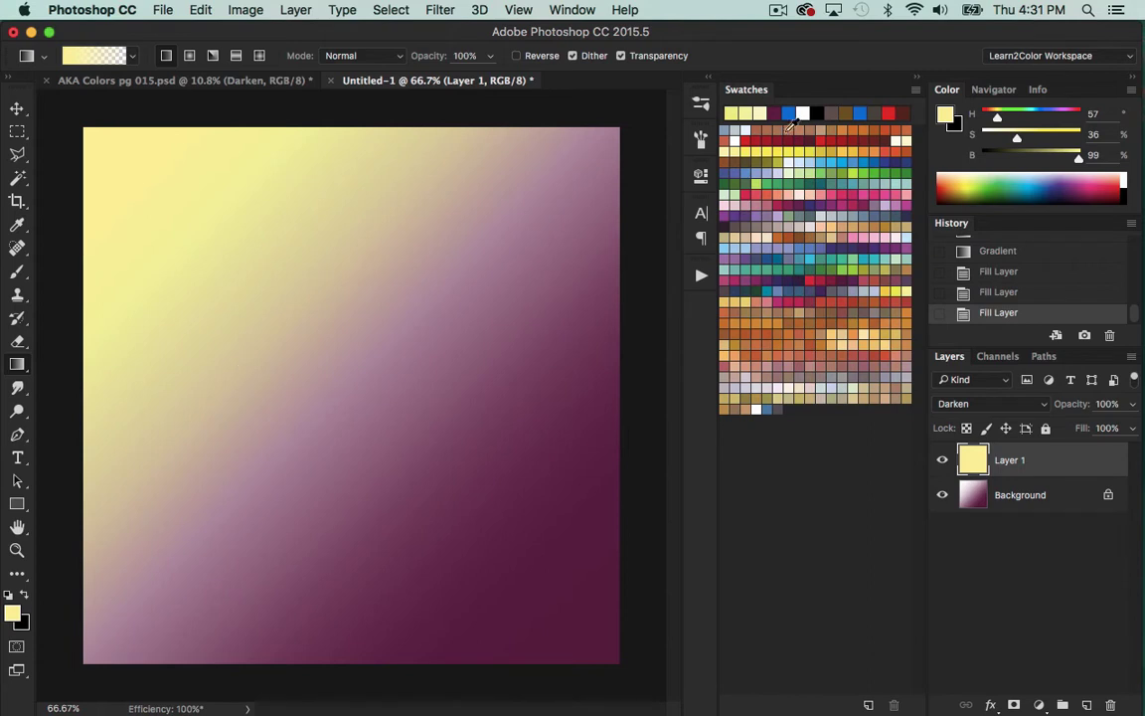
{"action": "left_click", "coordinate": [749, 151]}
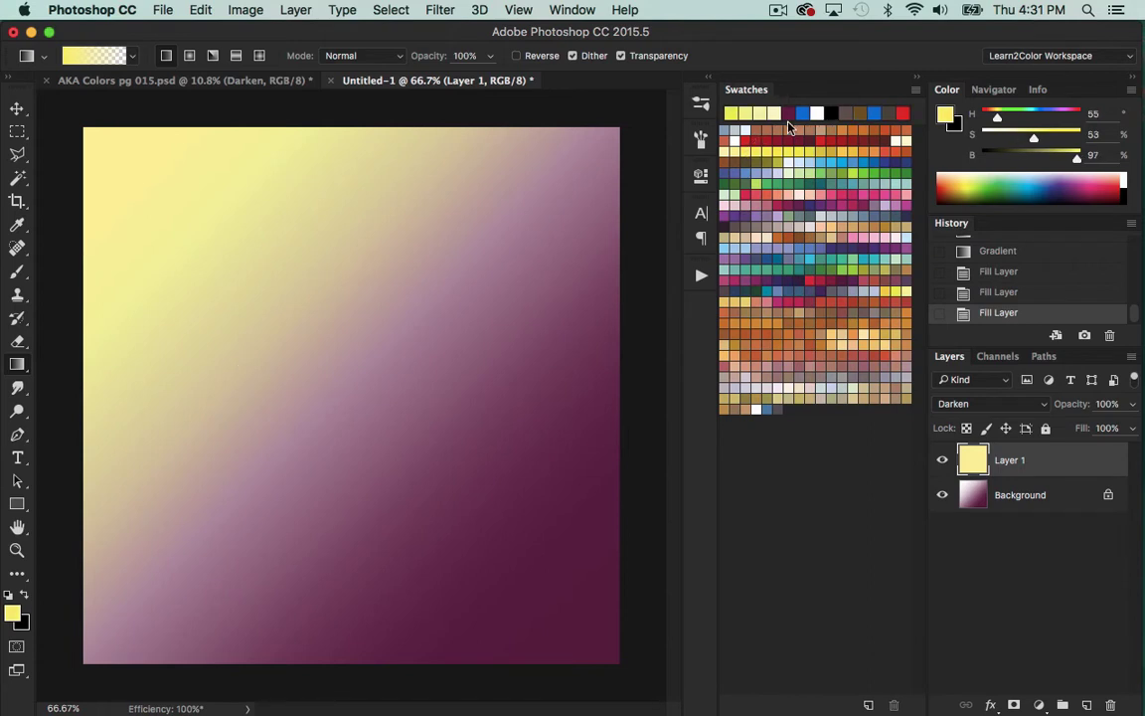
{"action": "key", "text": "alt+BackSpace"}
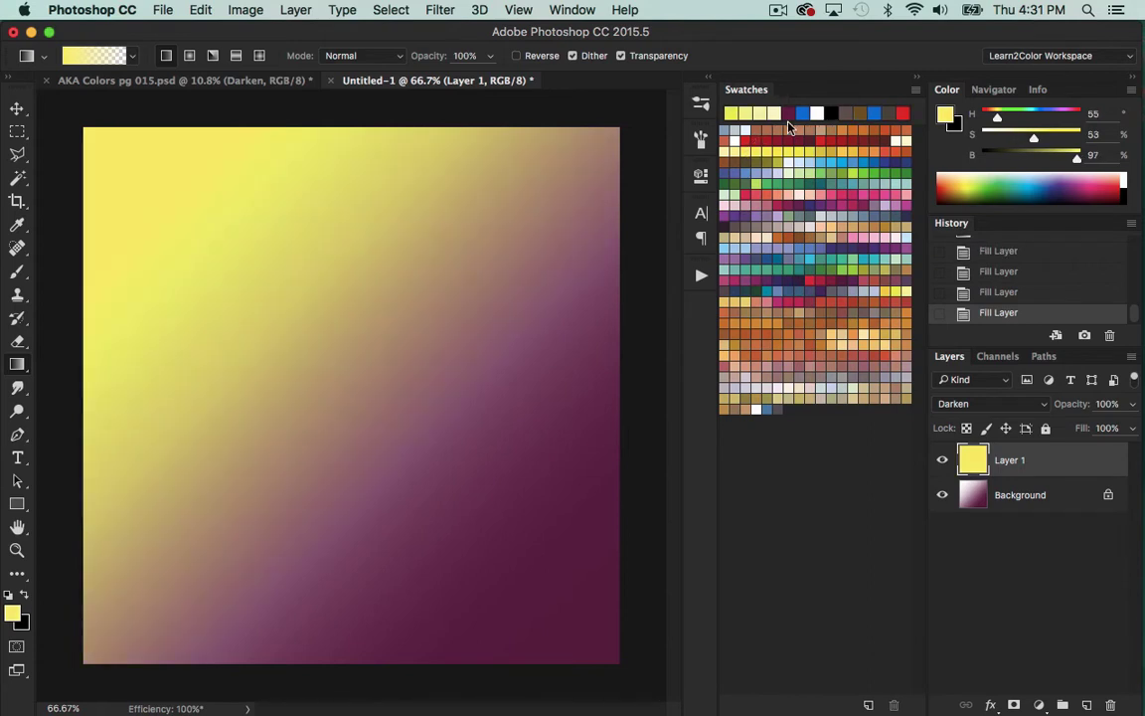
{"action": "left_click", "coordinate": [858, 151]}
{"action": "key", "text": "alt+BackSpace"}
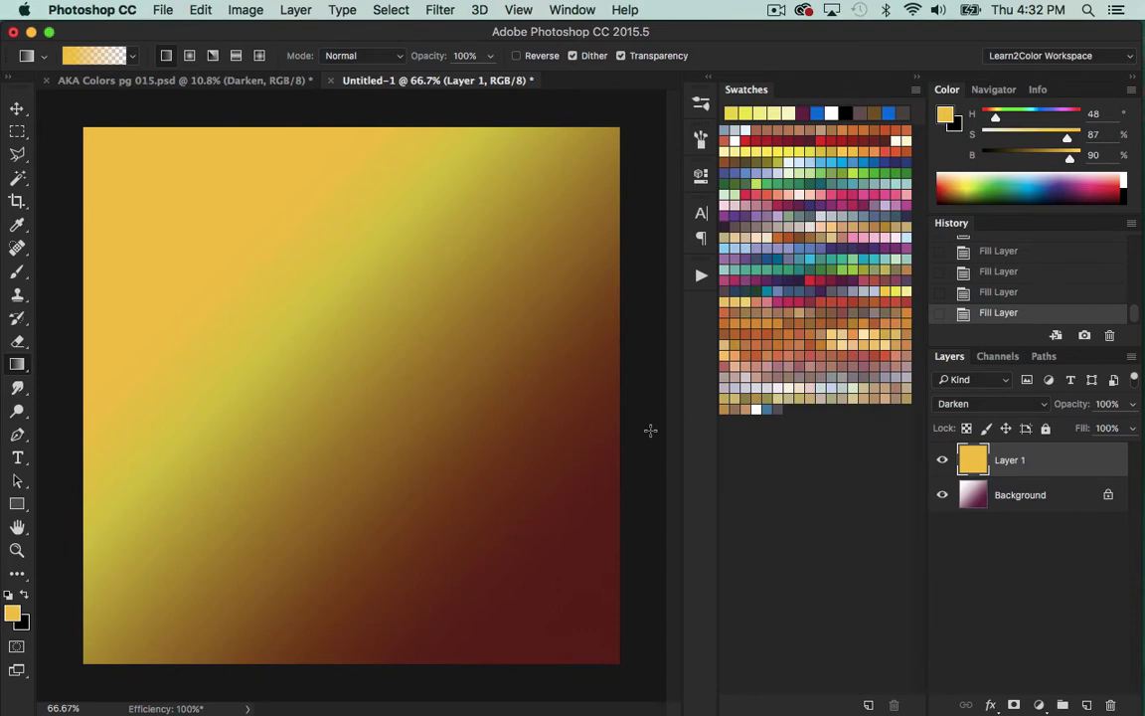
{"action": "left_click", "coordinate": [261, 75]}
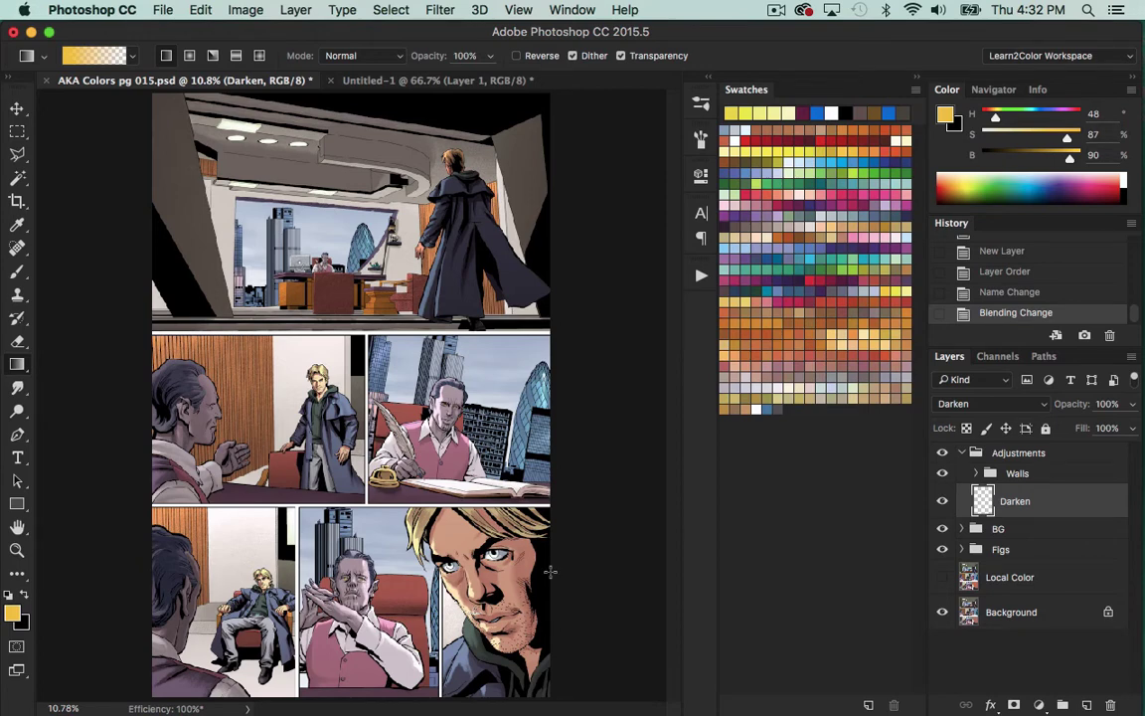
- Magic Wand the bottom-right panel's face with BG and Figs hidden, then eyedrop its peach skin tone
{"action": "key", "text": "i"}
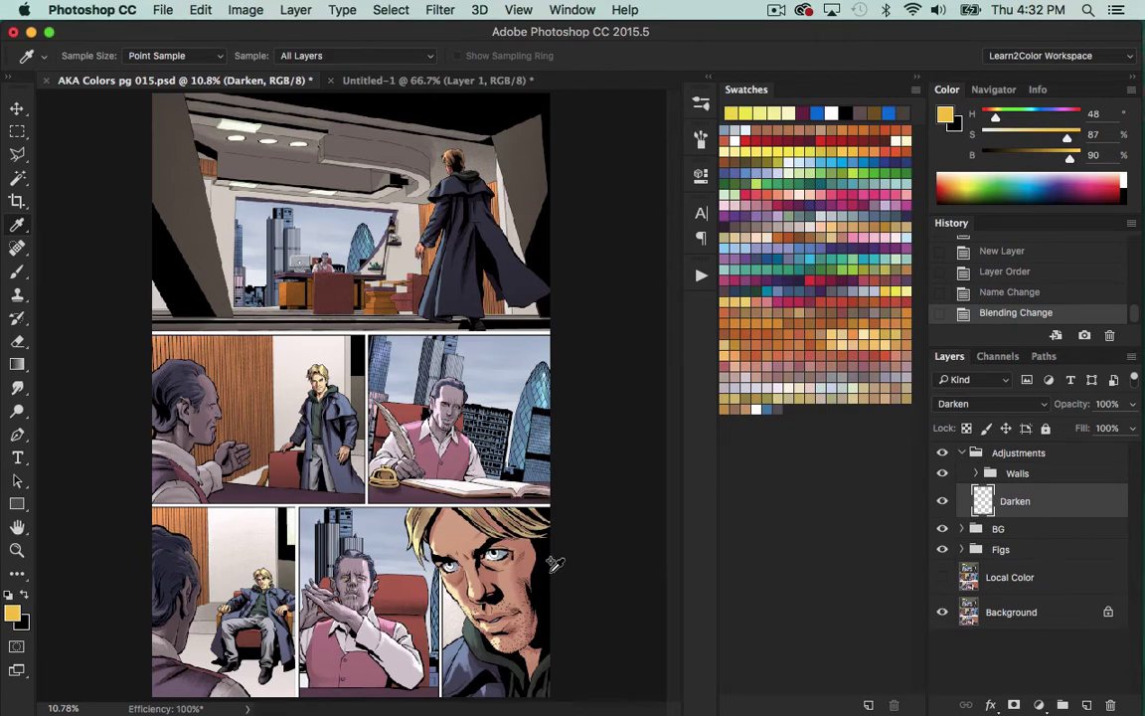
{"action": "key", "text": "w"}
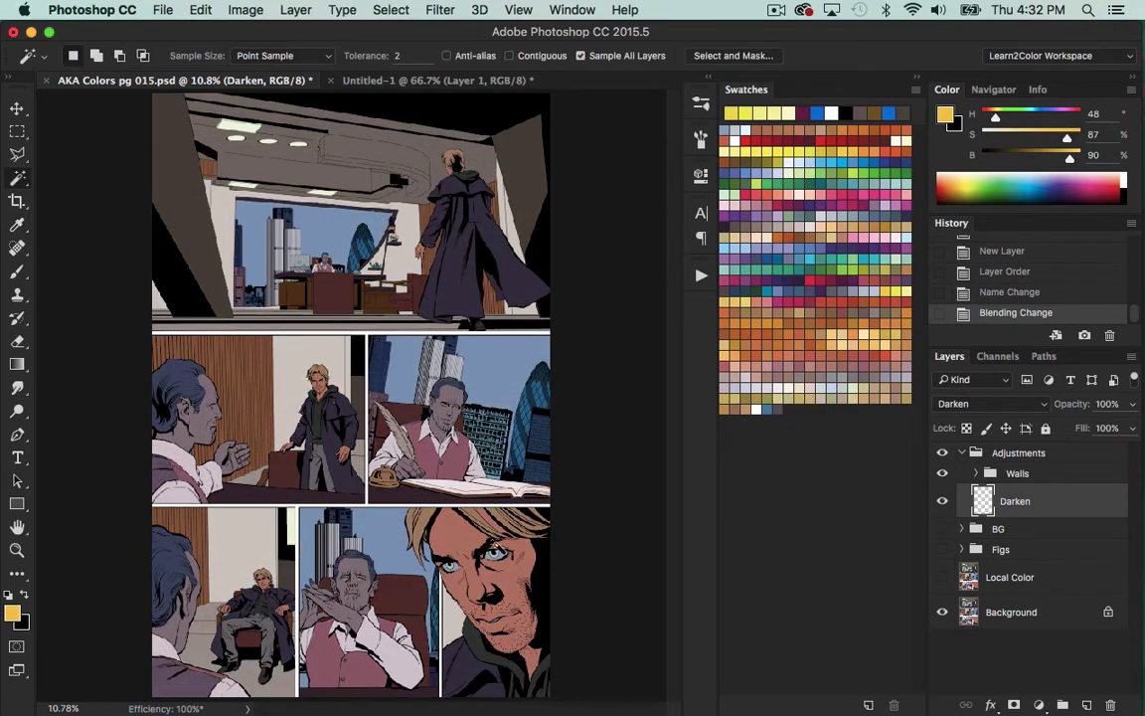
{"action": "left_click", "coordinate": [522, 587]}
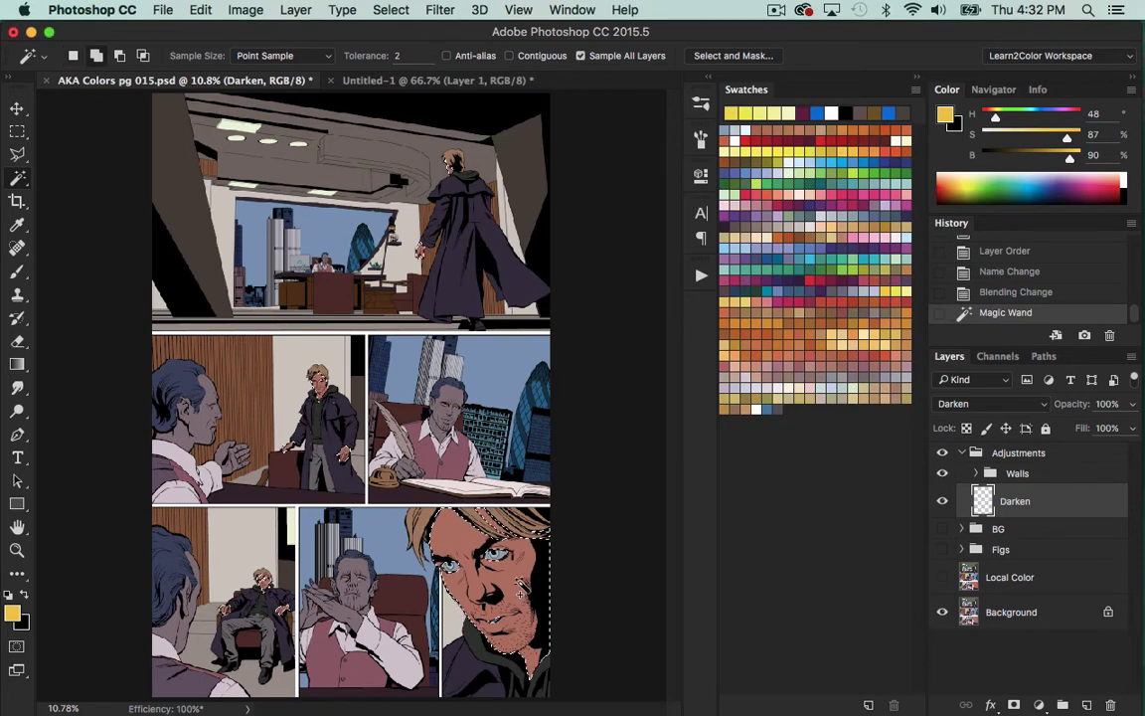
{"action": "key", "text": "super+comma"}
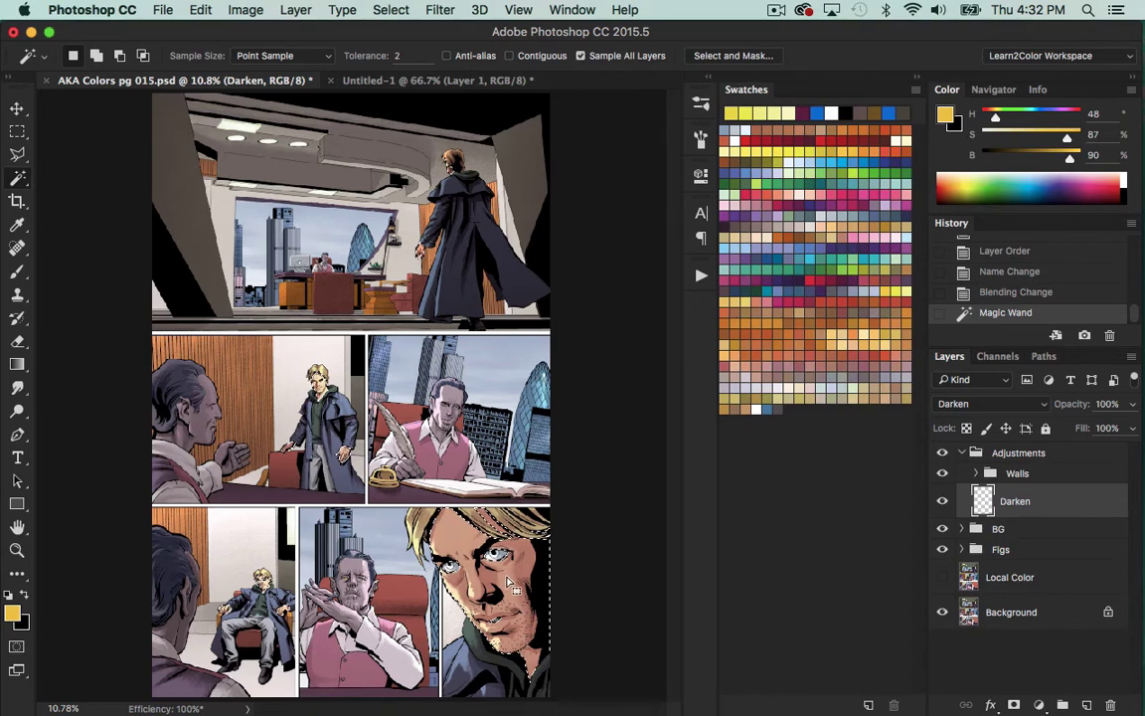
{"action": "key", "text": "i"}
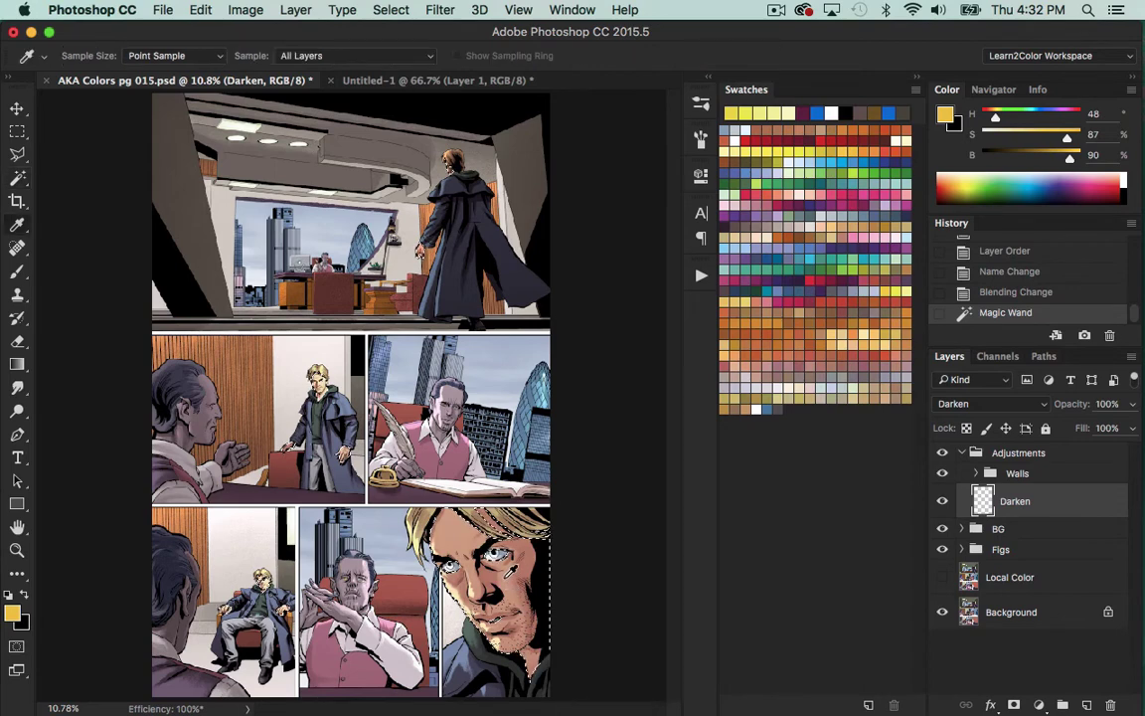
{"action": "left_click", "coordinate": [465, 575]}
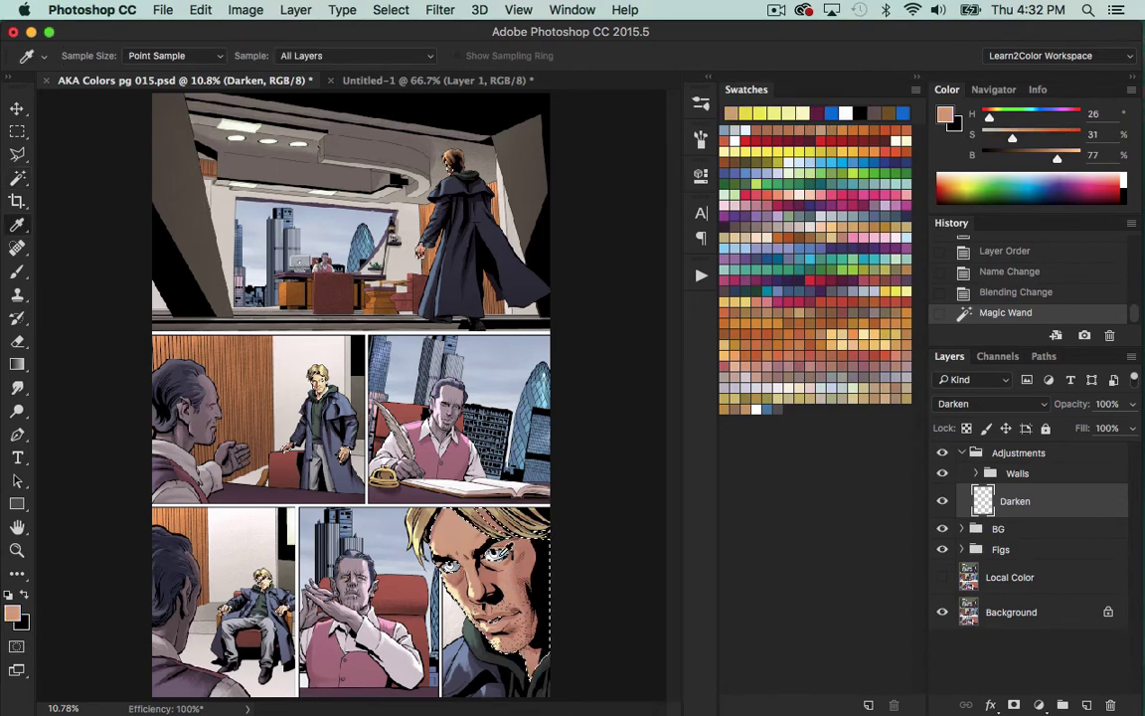
{"action": "key", "text": "super+h"}
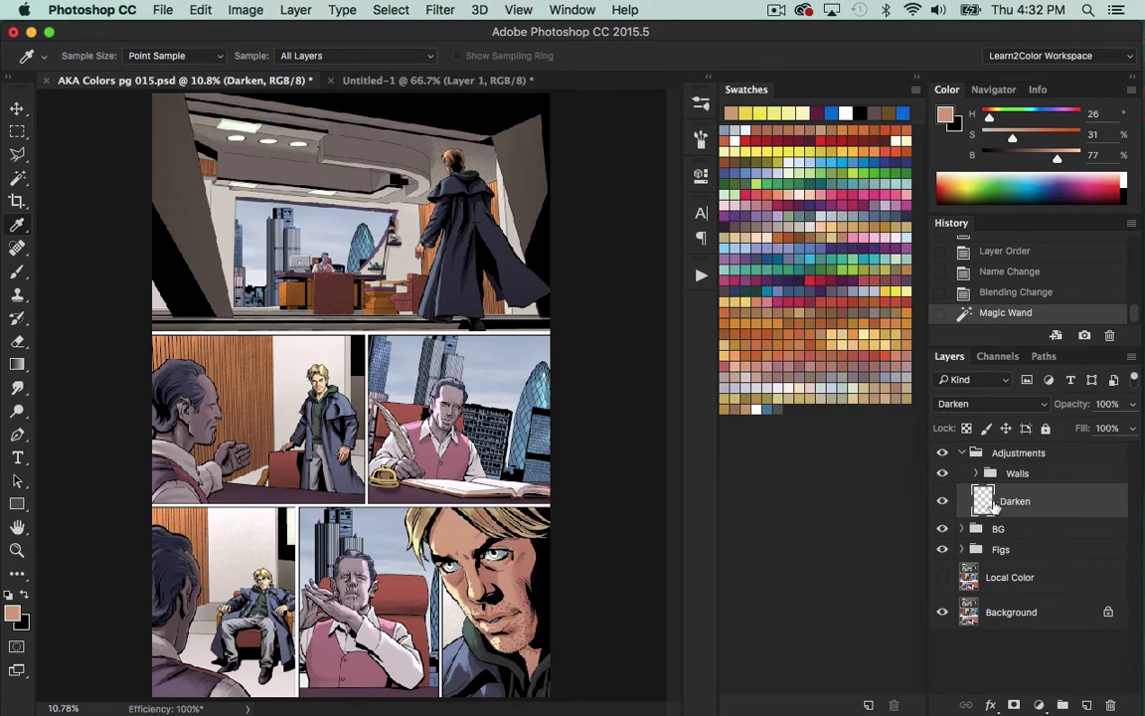
- Fill the face with peach, refill at brightness 95 and saturation 25, then compare by toggling Darken
{"action": "key", "text": "alt+BackSpace"}
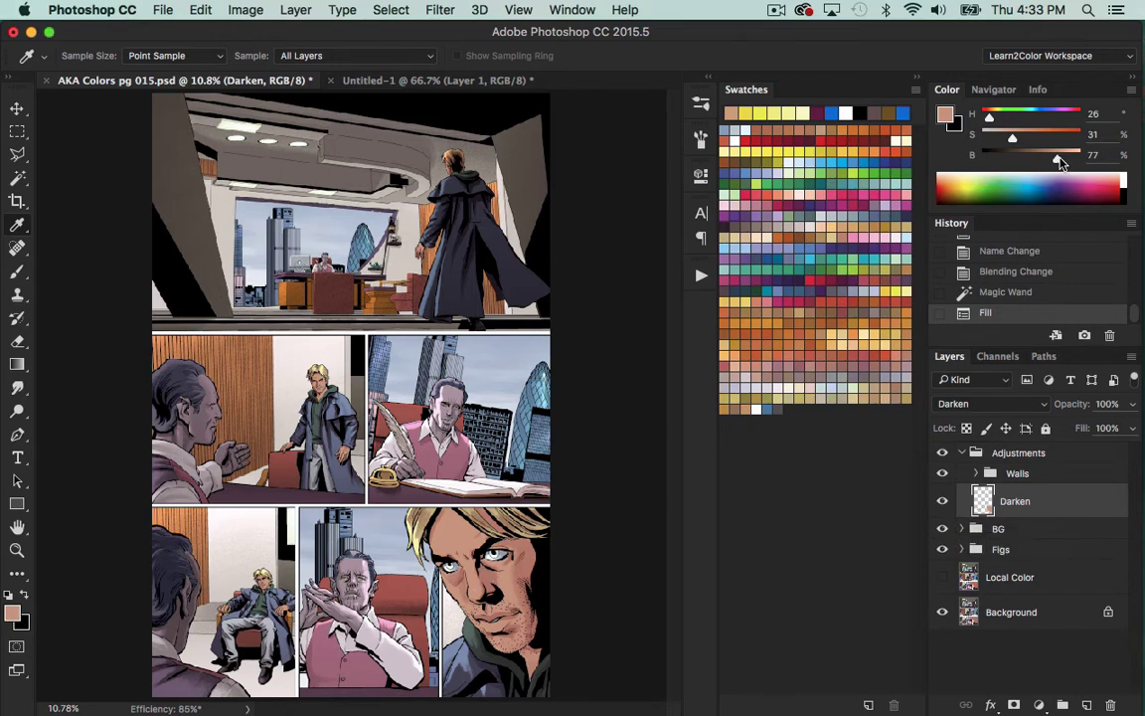
{"action": "left_click_drag", "start_coordinate": [1057, 158], "coordinate": [1082, 163]}
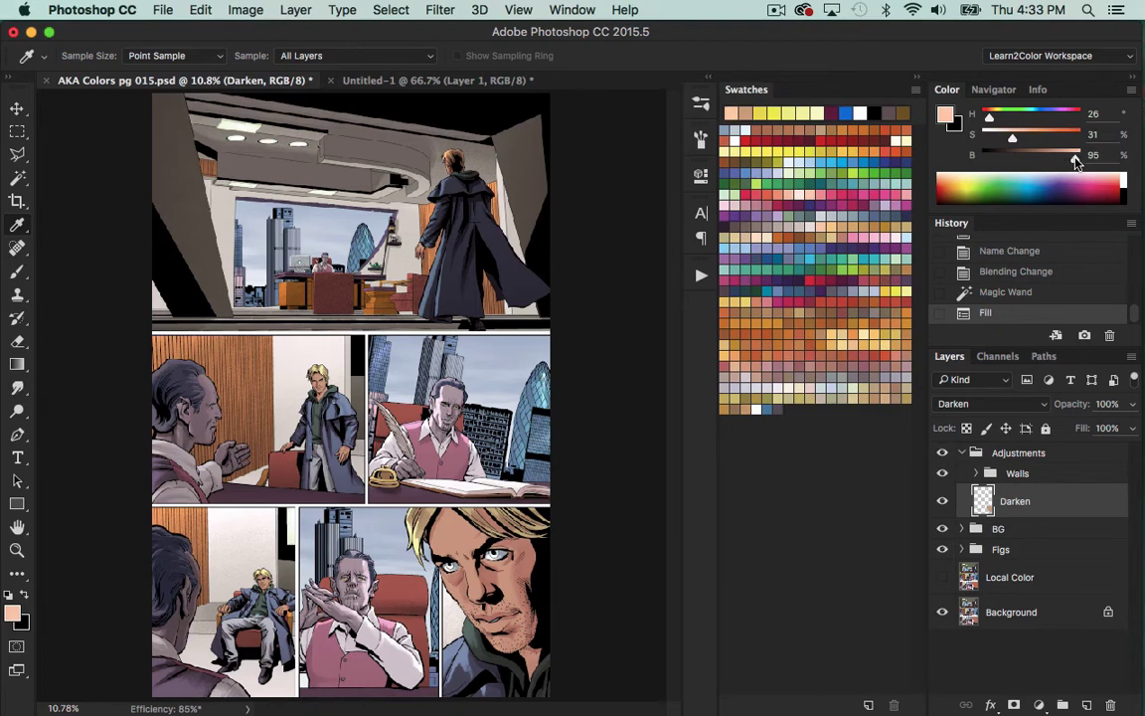
{"action": "left_click_drag", "start_coordinate": [1013, 144], "coordinate": [1003, 147]}
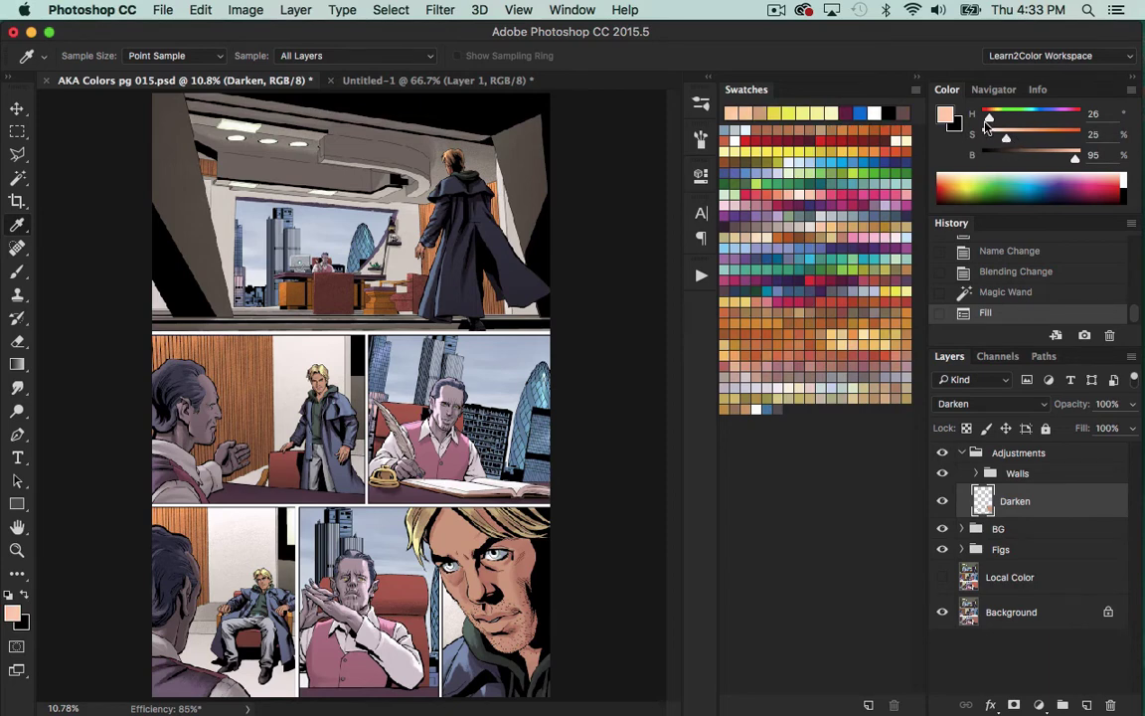
{"action": "key", "text": "alt+BackSpace"}
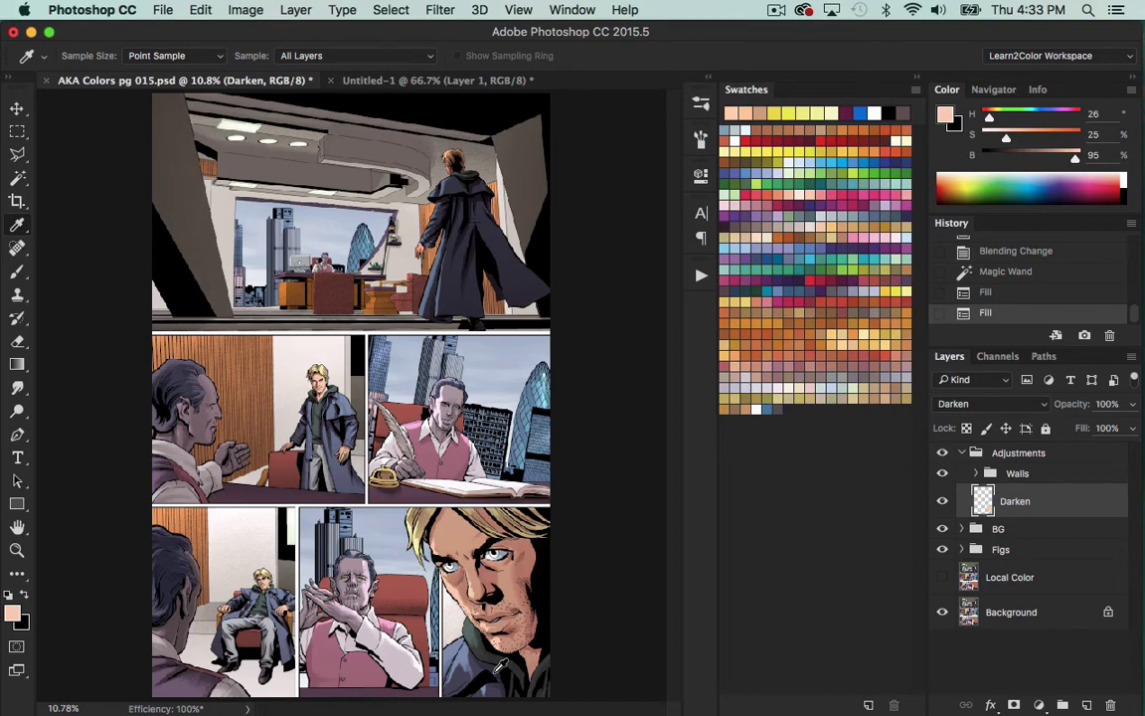
{"action": "left_click", "coordinate": [942, 501]}
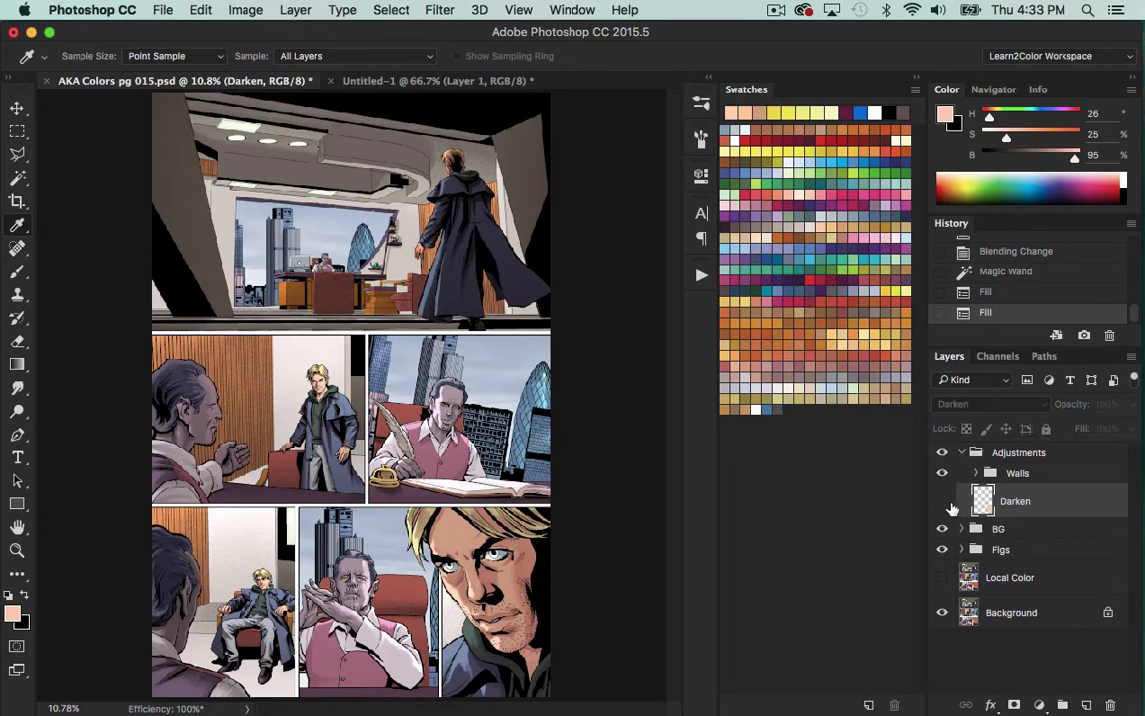
{"action": "left_click", "coordinate": [943, 501]}
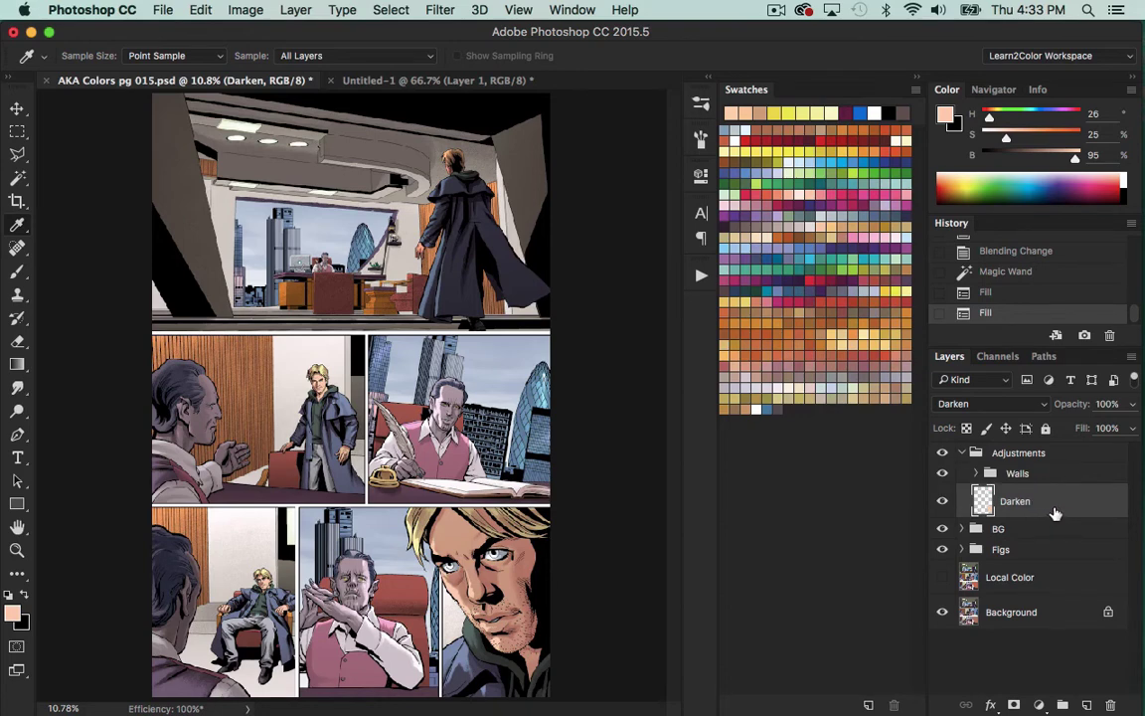
- Group the Darken layer into a collapsed group named 'Flesh'
{"action": "key", "text": "super+g"}
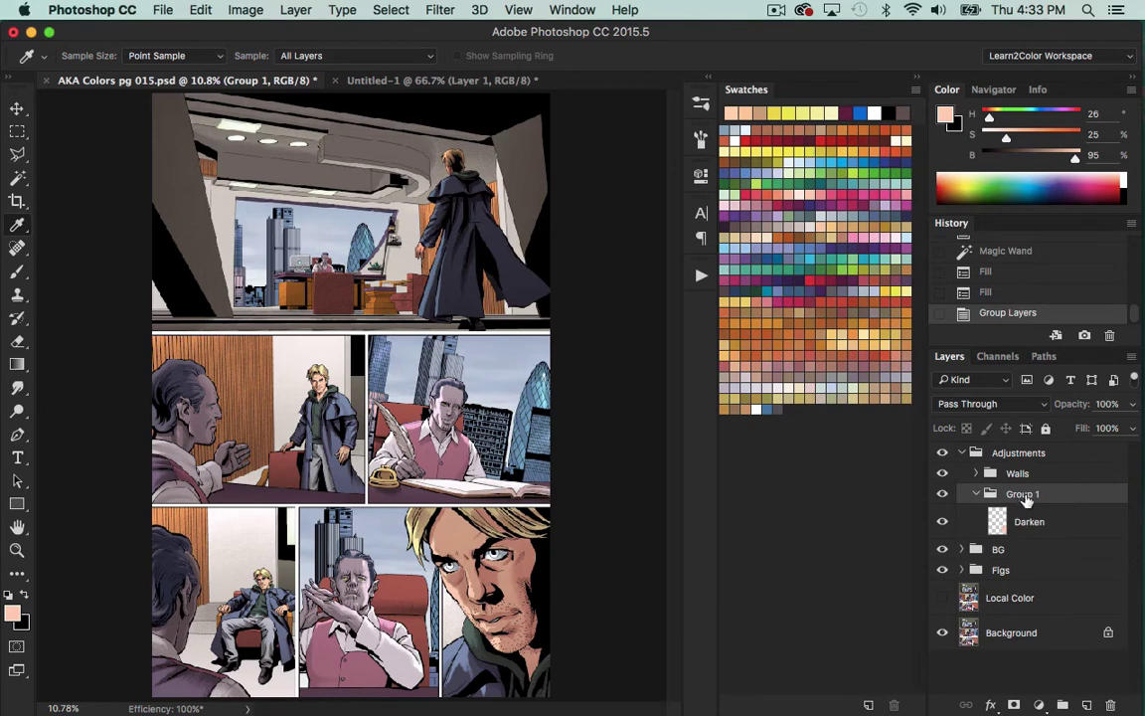
{"action": "double_click", "coordinate": [1024, 494]}
{"action": "type", "text": "Flesh"}
{"action": "key", "text": "Return"}
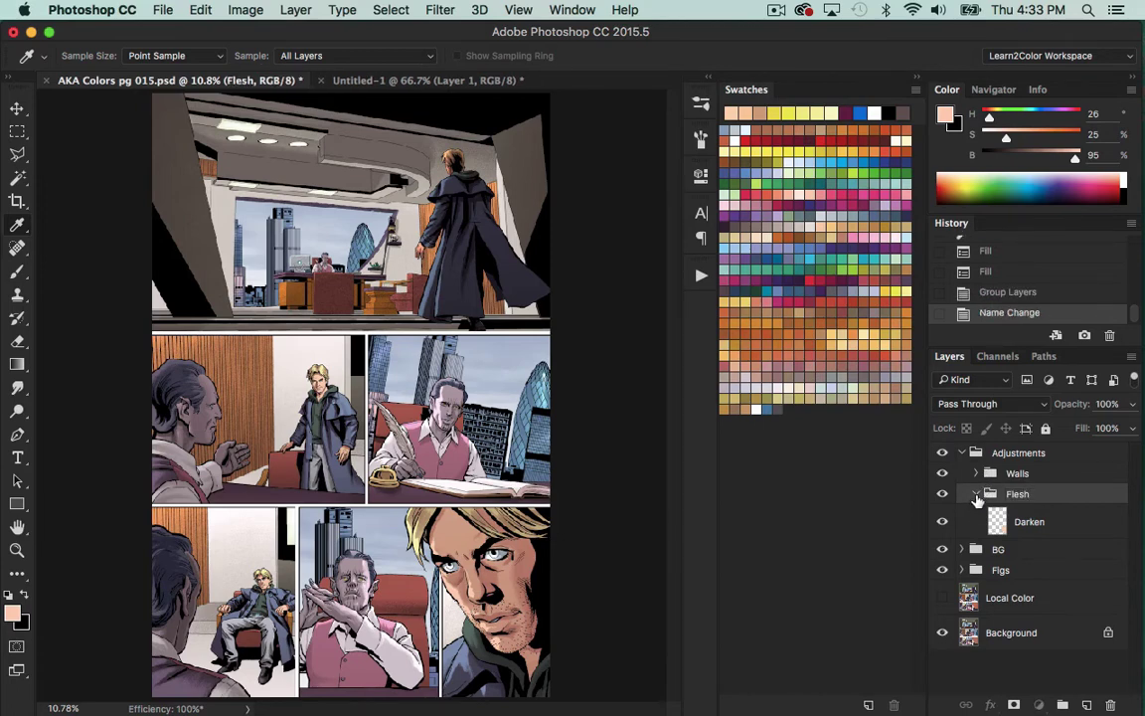
{"action": "left_click", "coordinate": [978, 495]}
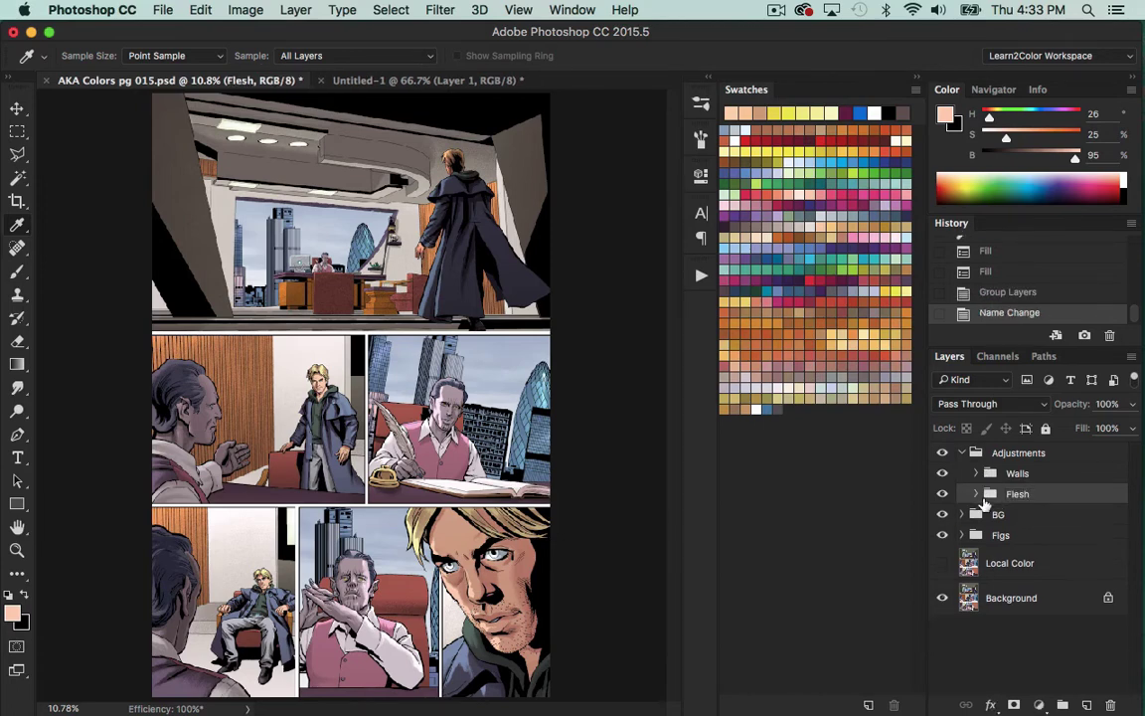
- Add two empty layers, Layer 1 and Layer 2, below the Flesh group
{"action": "left_click", "coordinate": [1088, 706]}
{"action": "left_click_drag", "start_coordinate": [1047, 506], "coordinate": [1054, 542]}
{"action": "key", "text": "super+shift+alt+n"}
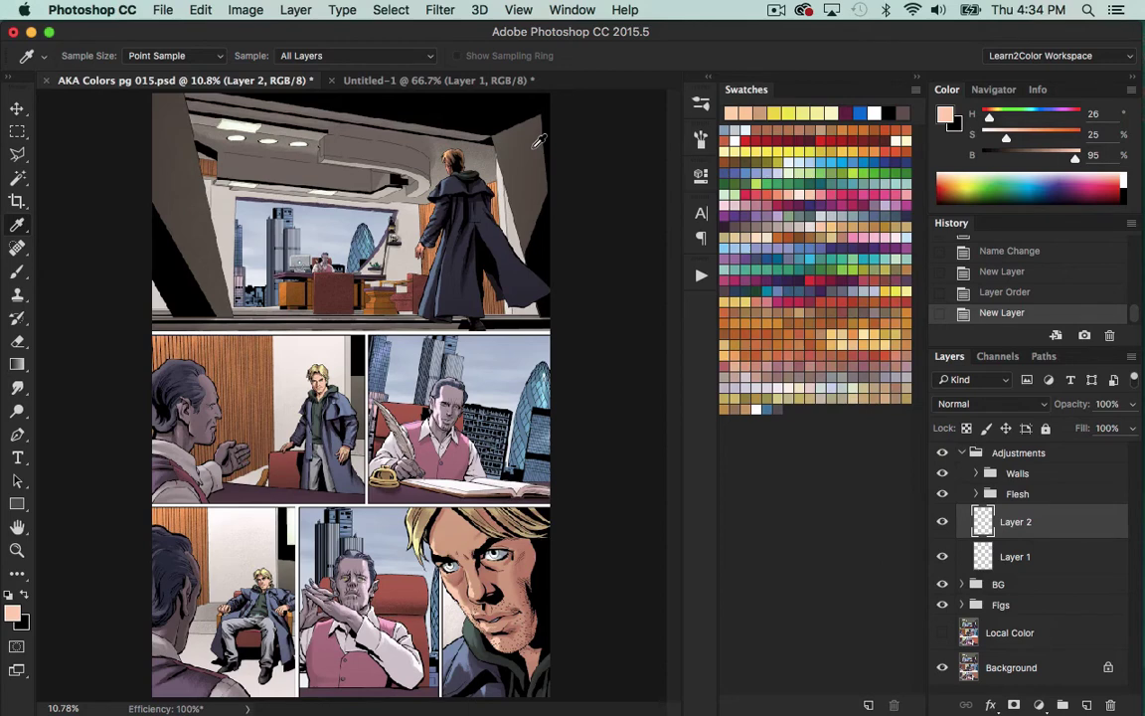
- Rename Layer 1 to 'Color' and set it to Color blend mode
{"action": "double_click", "coordinate": [1015, 557]}
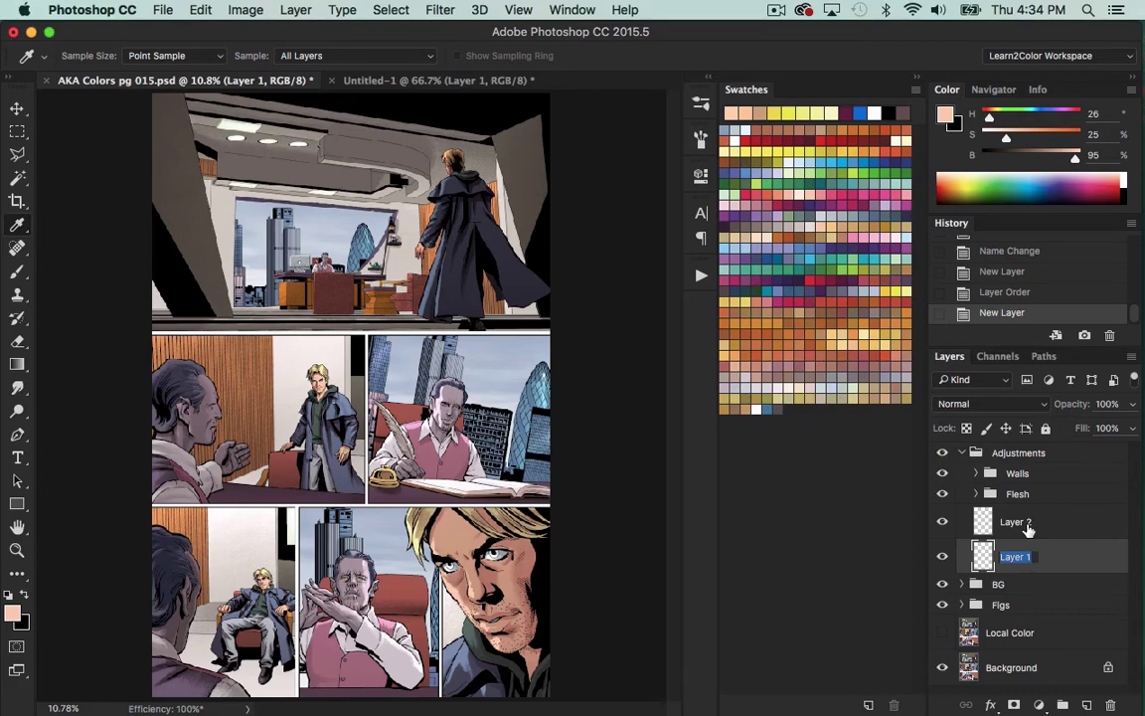
{"action": "type", "text": "Color"}
{"action": "key", "text": "Return"}
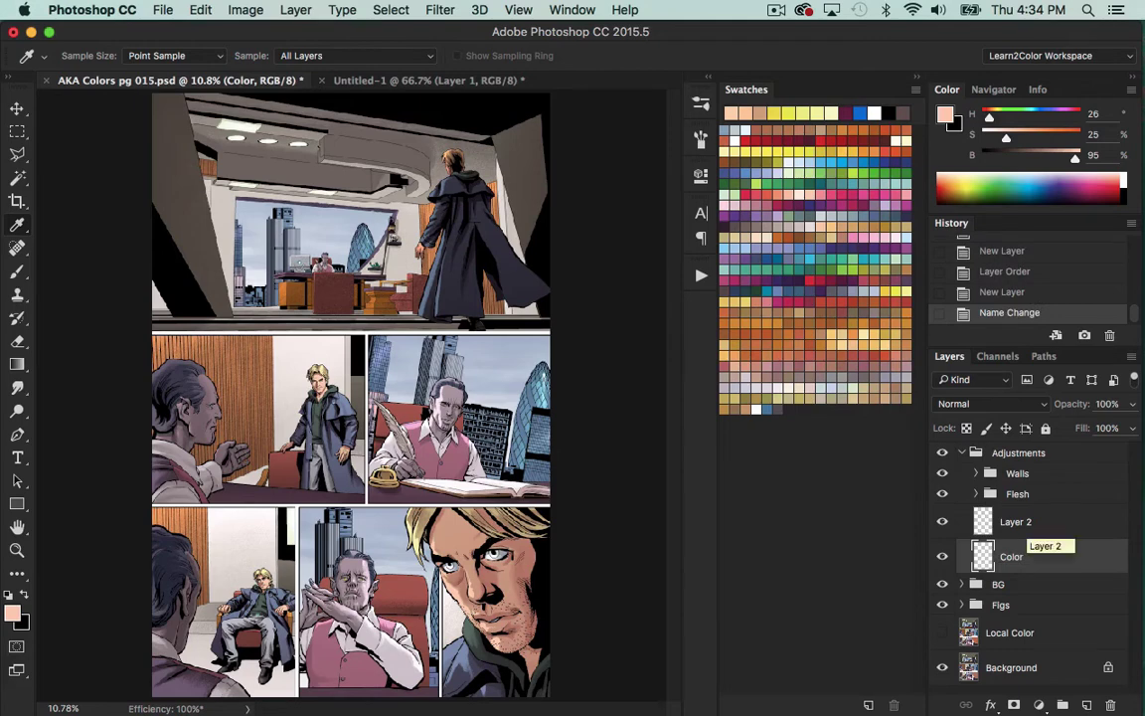
{"action": "key", "text": "shift+alt+c"}
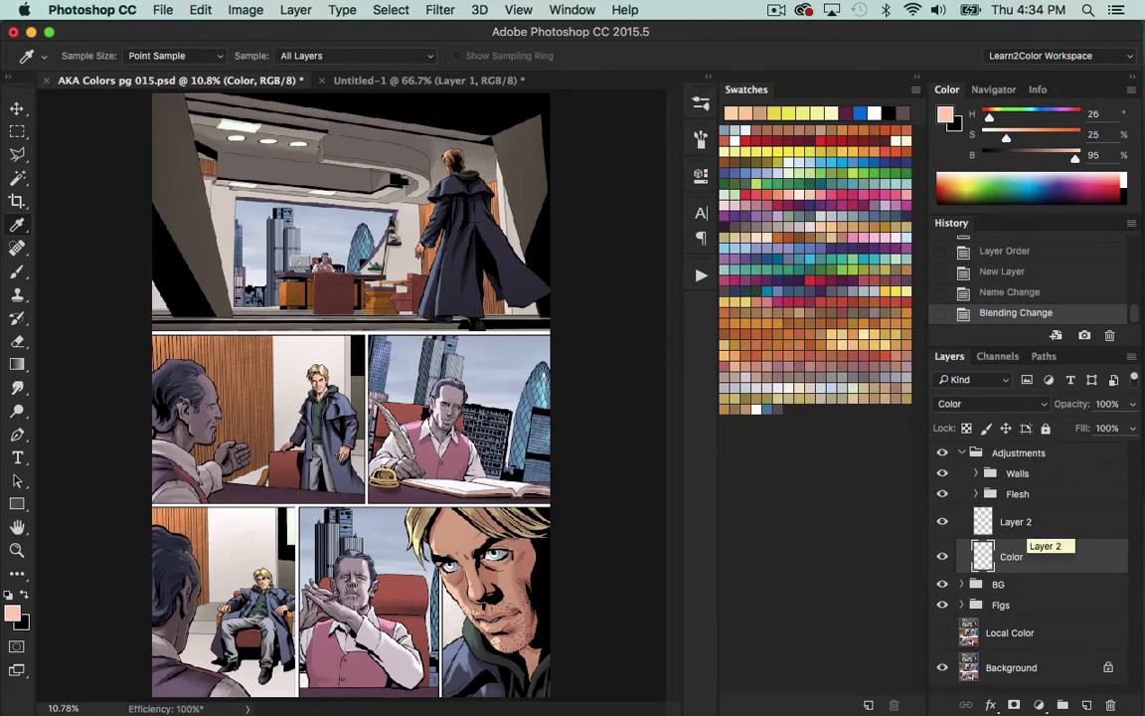
- Rename Layer 2 to 'Darken' in Darken blend mode, then reselect the Color layer
{"action": "left_click", "coordinate": [1016, 522]}
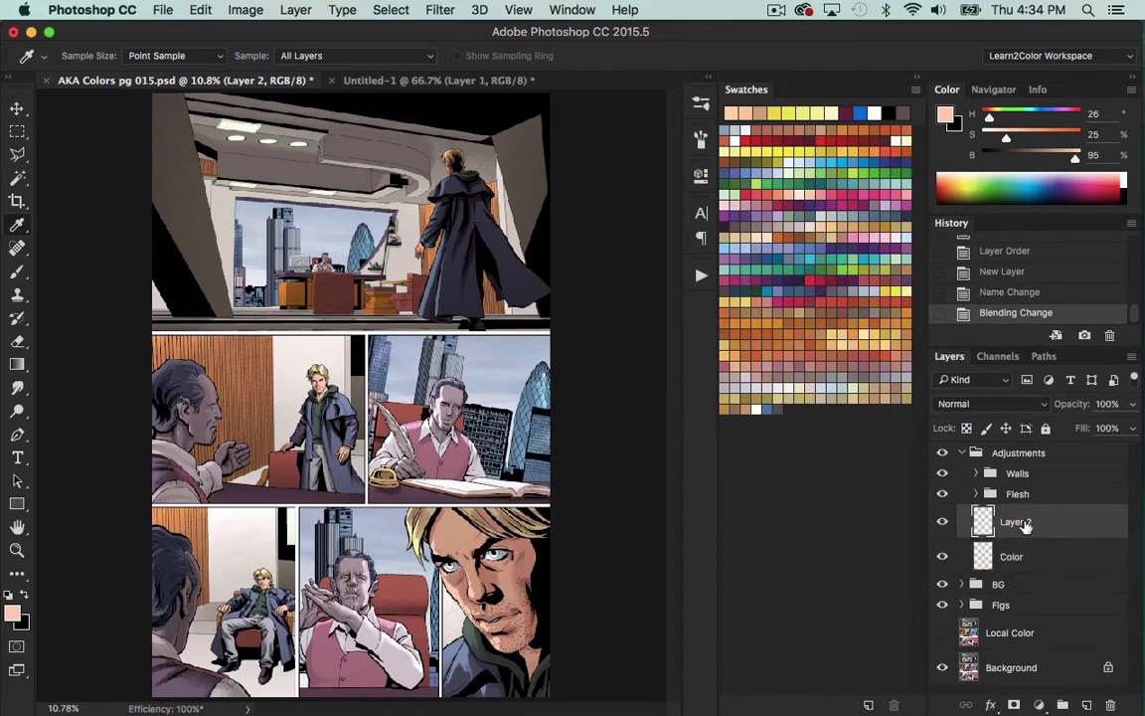
{"action": "double_click", "coordinate": [1021, 524]}
{"action": "type", "text": "Darken"}
{"action": "key", "text": "Return"}
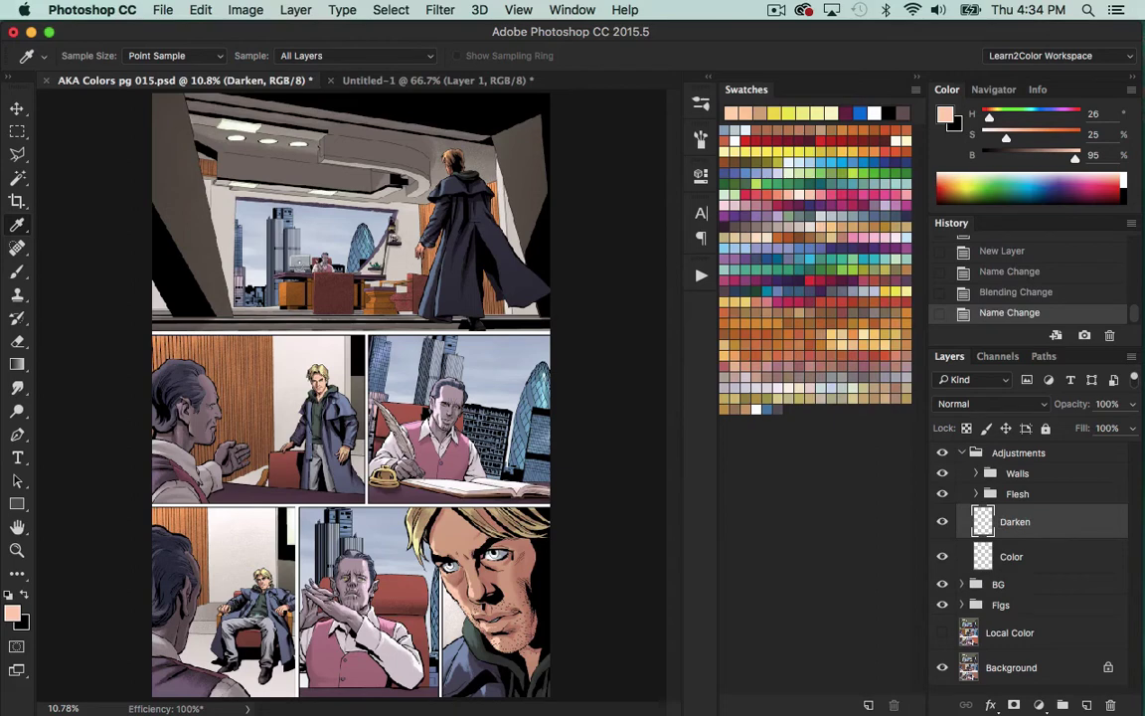
{"action": "key", "text": "shift+alt+k"}
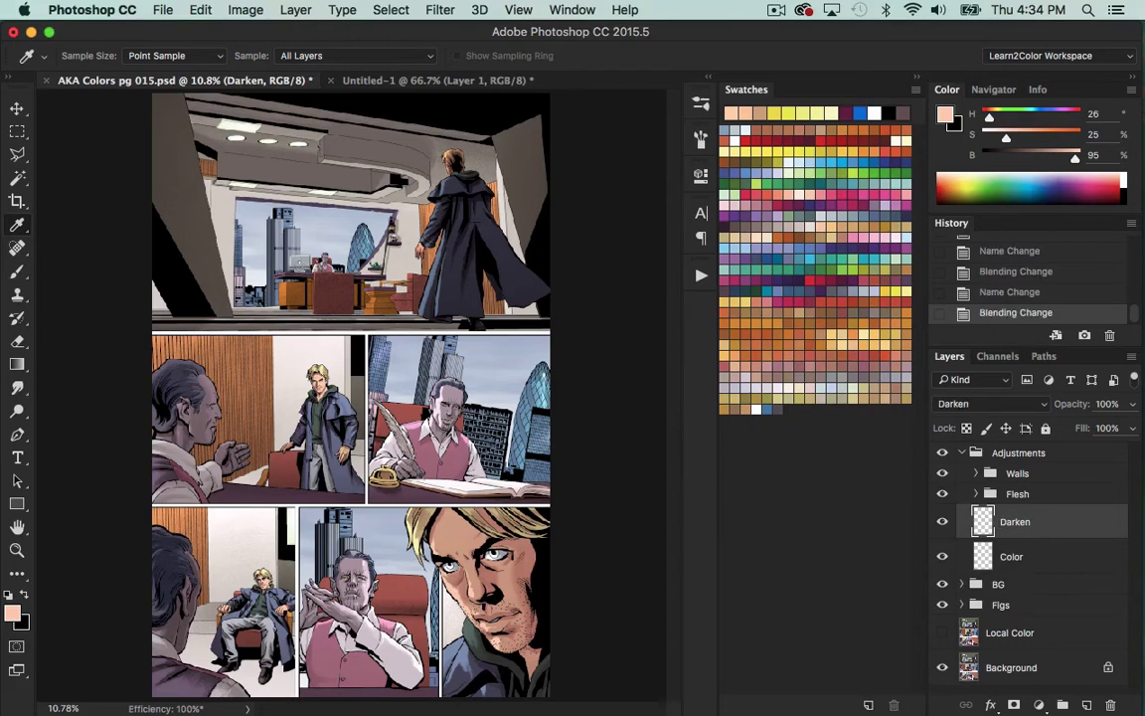
{"action": "key", "text": "alt+bracketleft"}
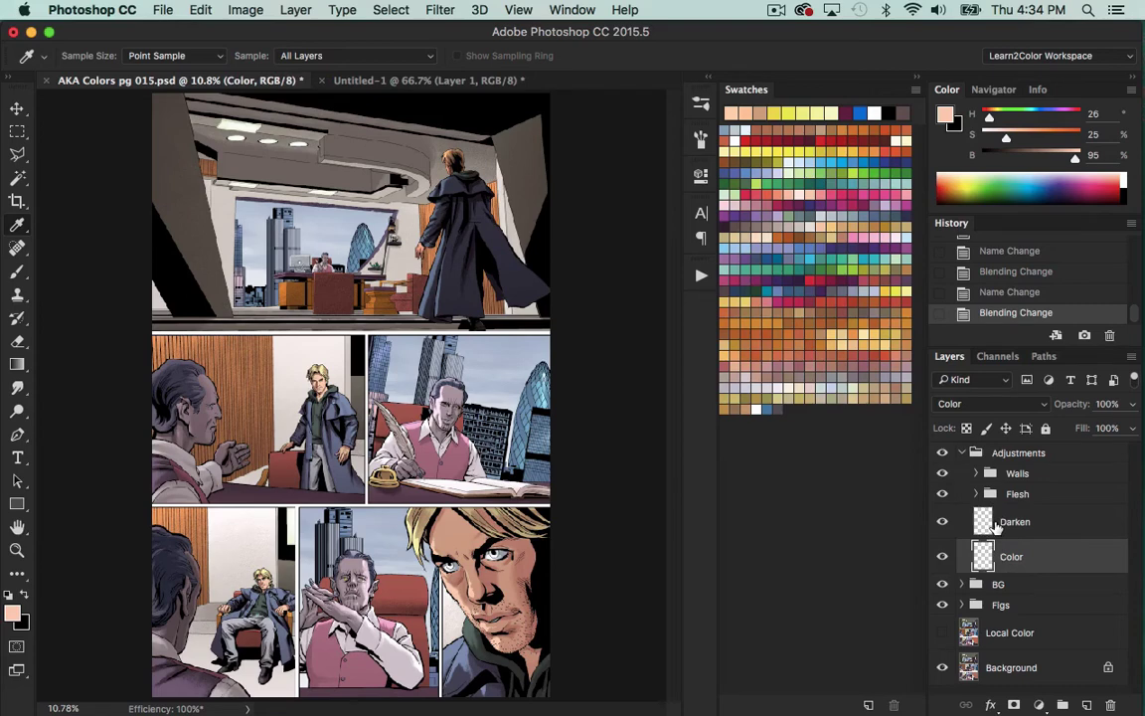
- Magic Wand the coats in every panel and fill them on the Color layer, red then dark brown
{"action": "key", "text": "w"}
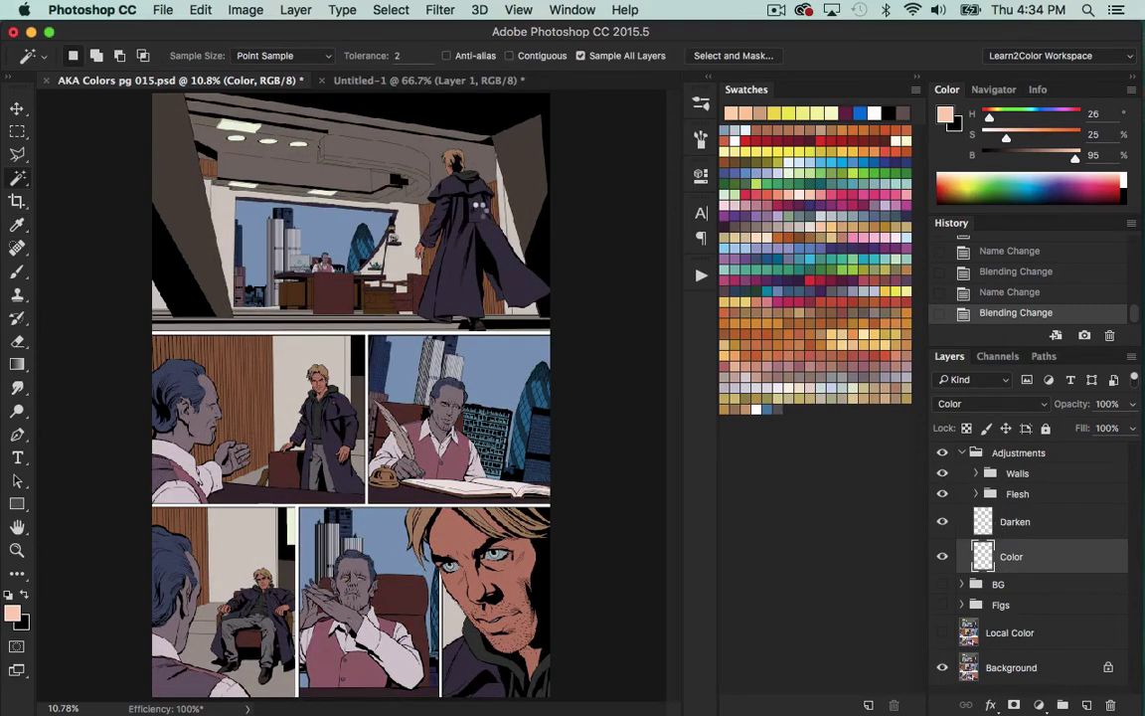
{"action": "left_click", "coordinate": [482, 215]}
{"action": "key", "text": "shift"}
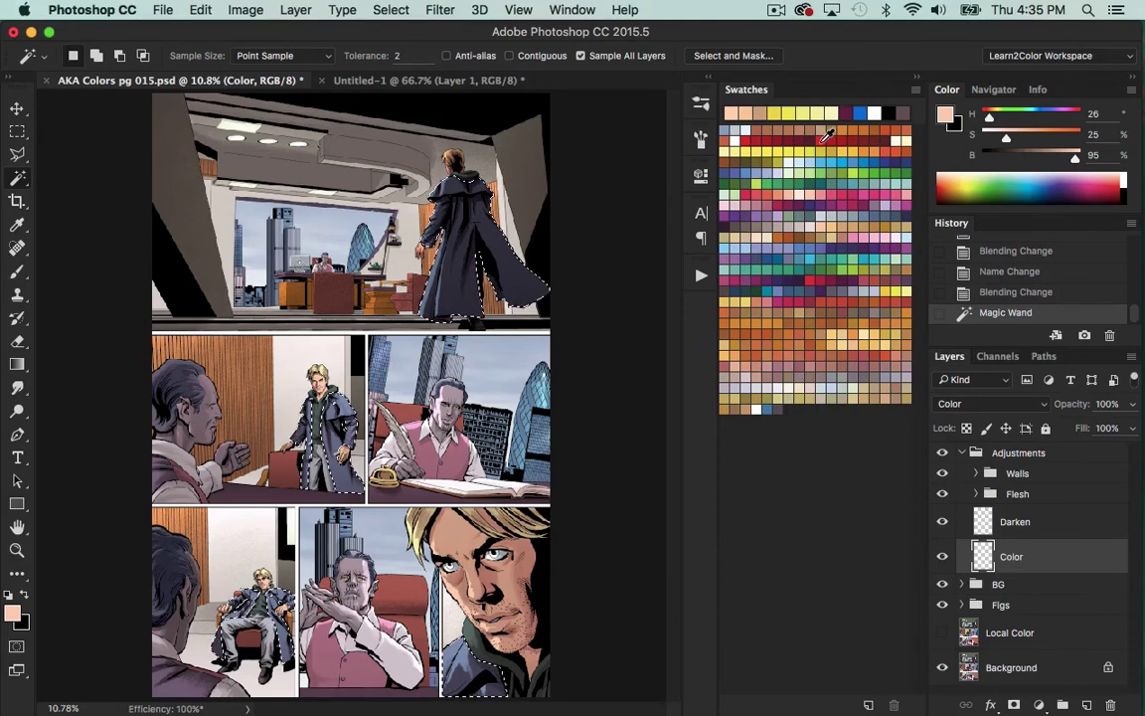
{"action": "left_click", "coordinate": [737, 138]}
{"action": "key", "text": "alt+BackSpace"}
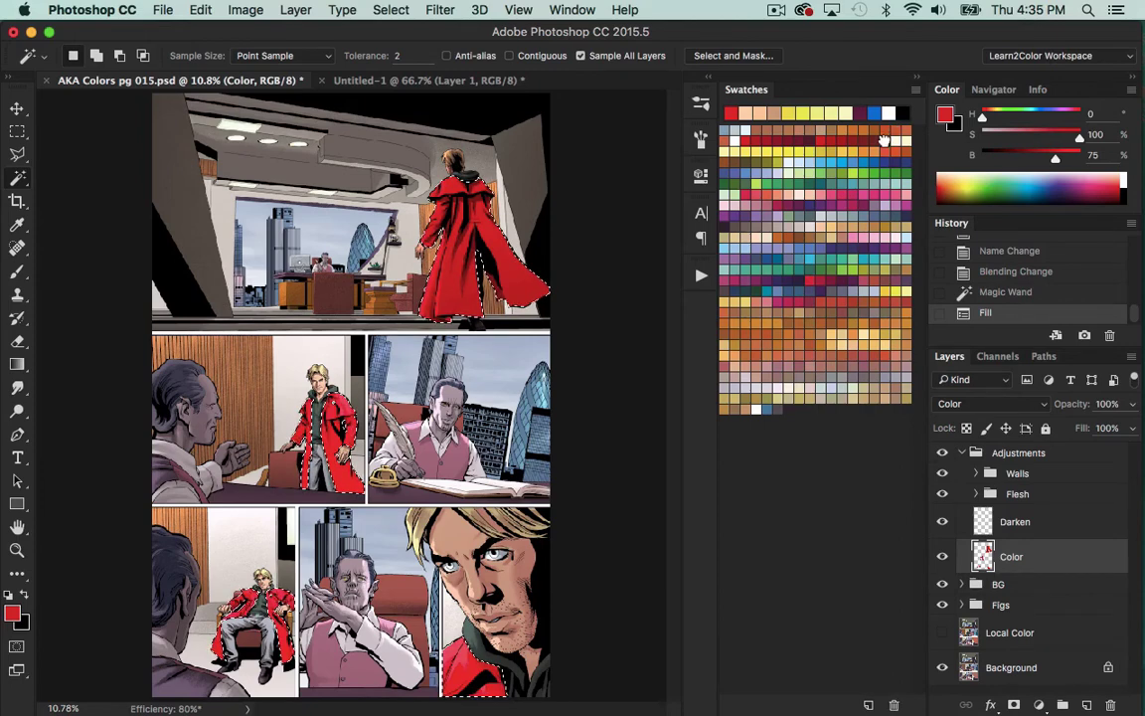
{"action": "left_click", "coordinate": [889, 132]}
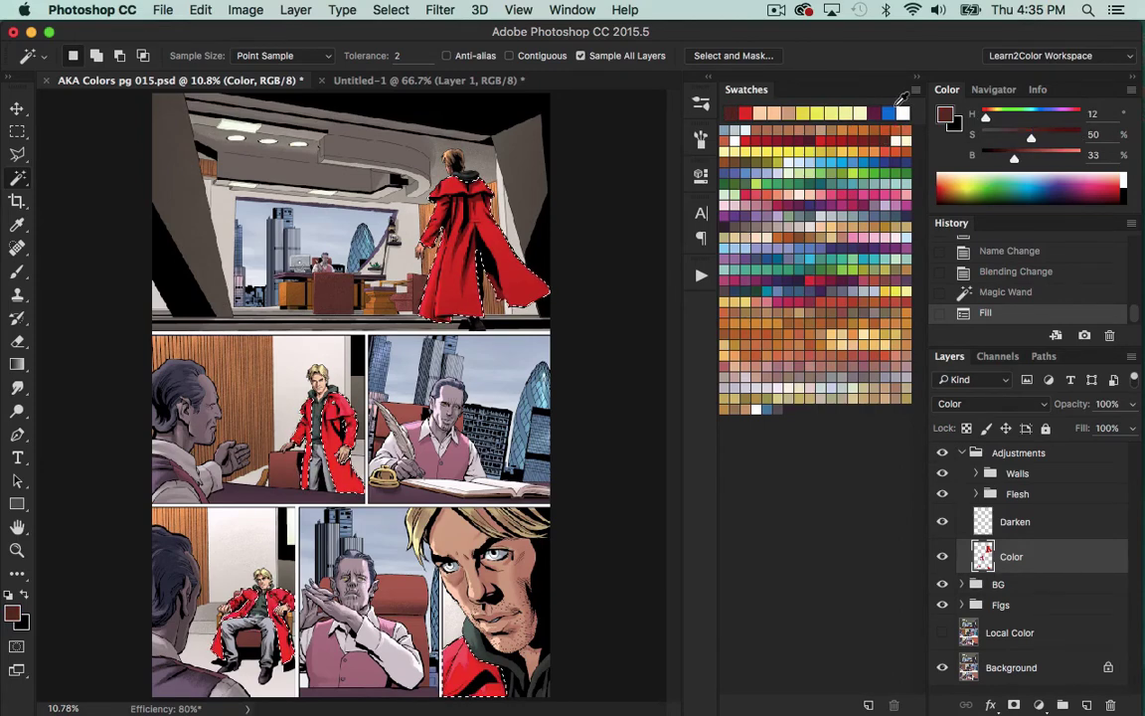
{"action": "key", "text": "alt+BackSpace"}
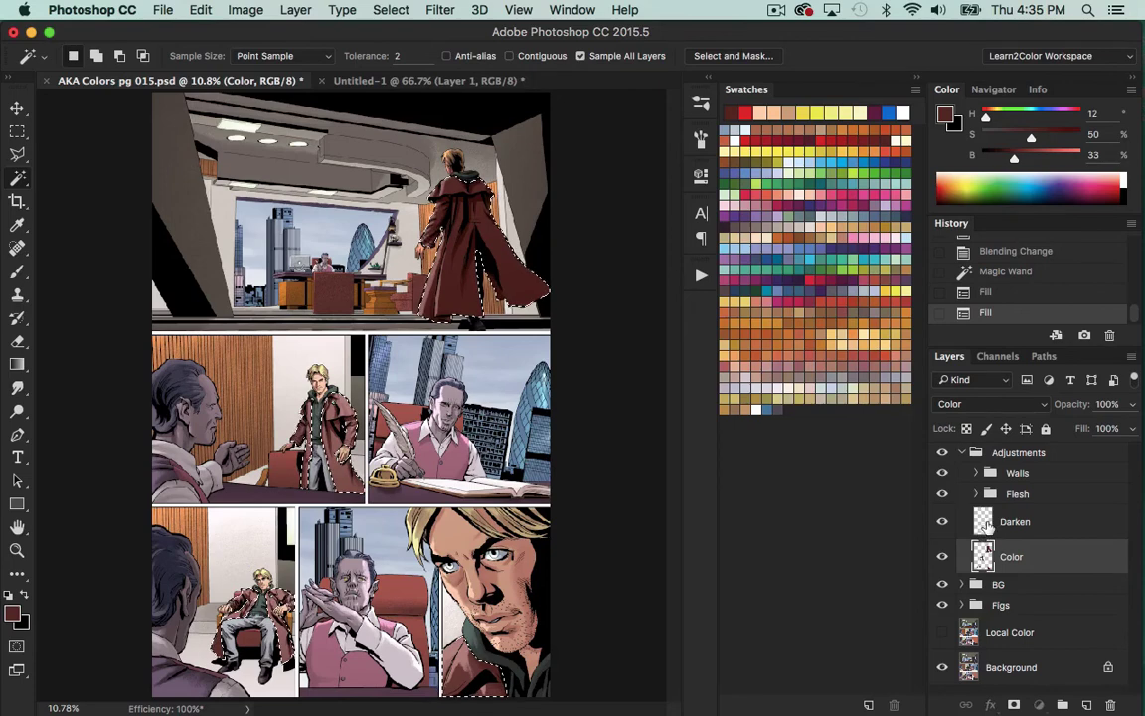
- Fill the selected coats with red on the Darken layer and hide the selection outline
{"action": "left_click", "coordinate": [987, 525]}
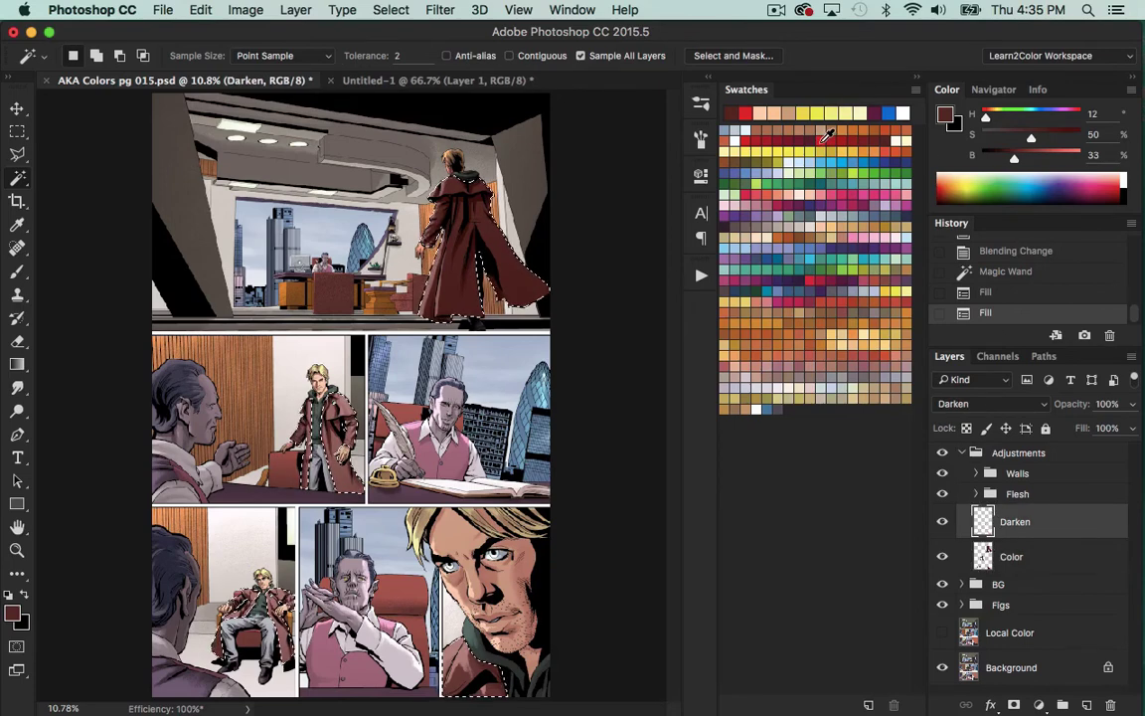
{"action": "left_click", "coordinate": [823, 139]}
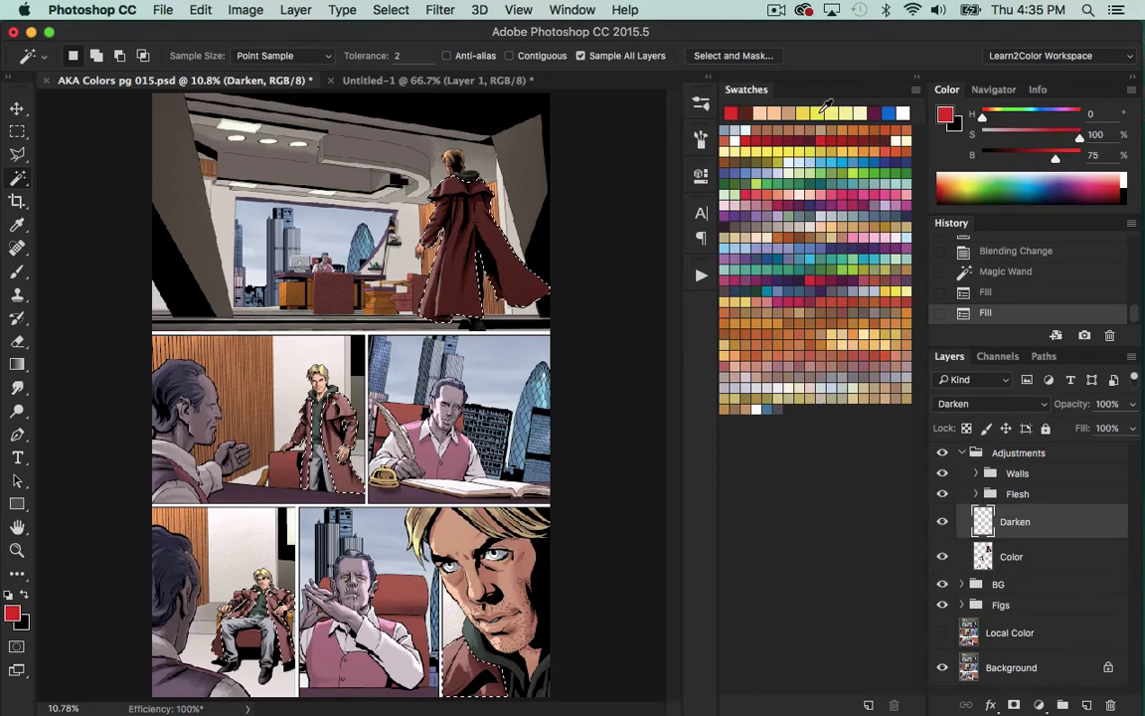
{"action": "key", "text": "alt+BackSpace"}
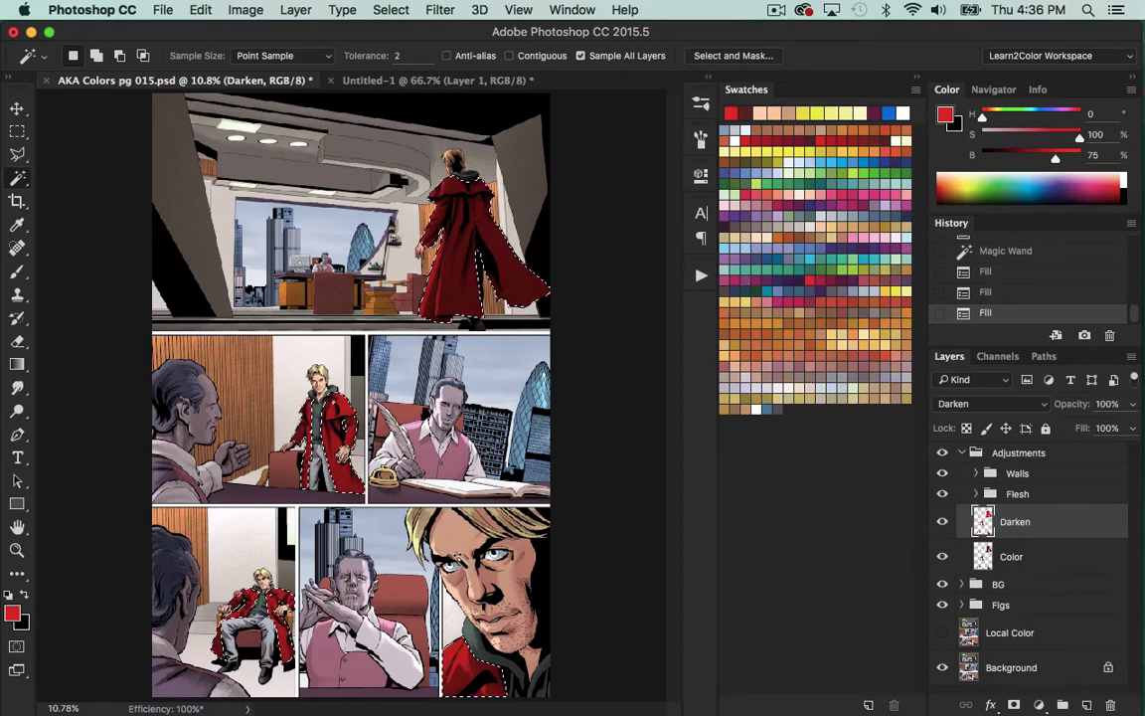
{"action": "key", "text": "super+h"}
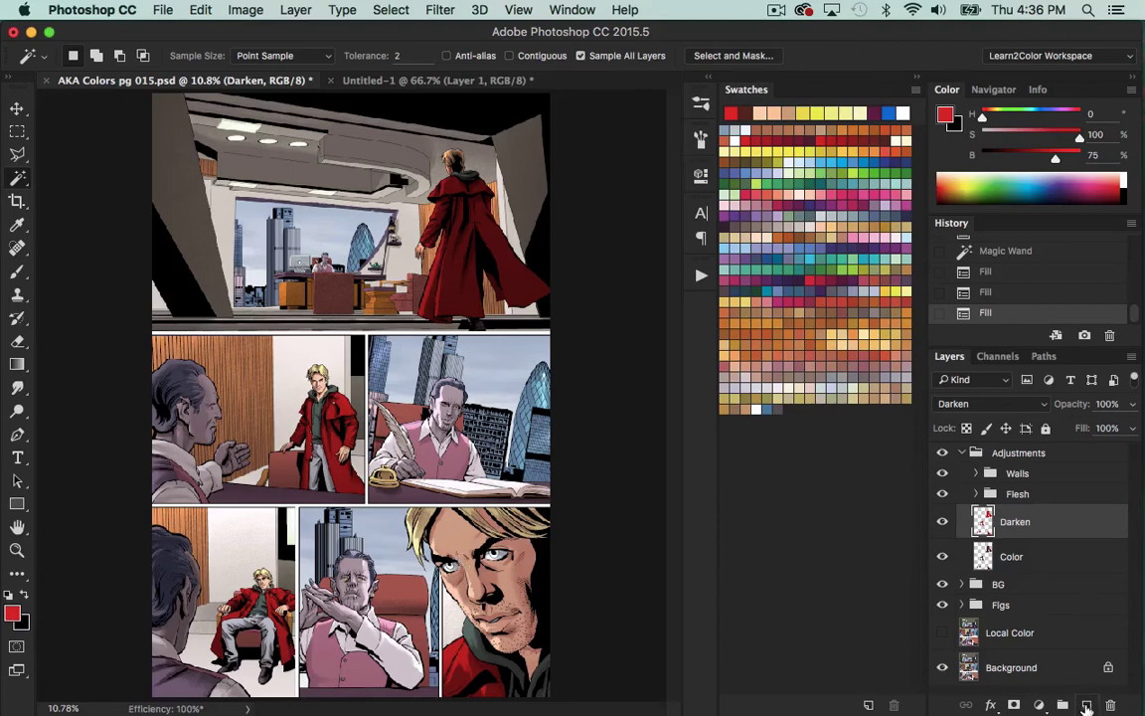
- Add a new layer named 'Color' above Darken, in Color mode at 20% opacity
{"action": "left_click", "coordinate": [1087, 703]}
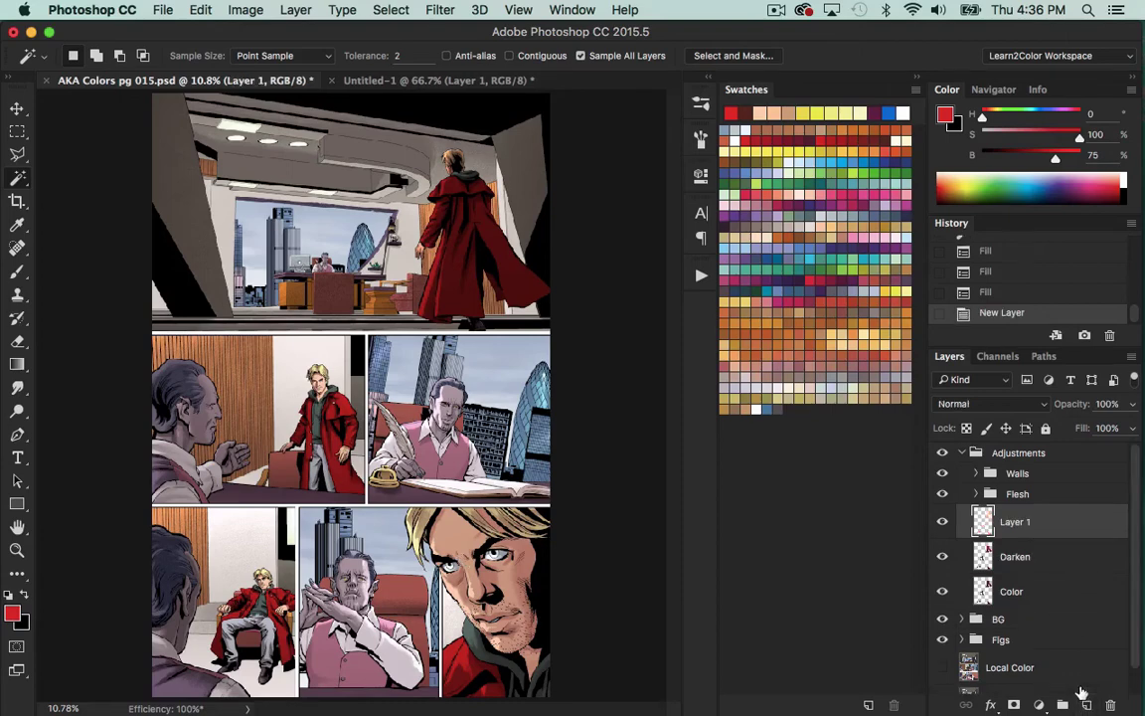
{"action": "double_click", "coordinate": [1018, 524]}
{"action": "type", "text": "Color"}
{"action": "key", "text": "Return"}
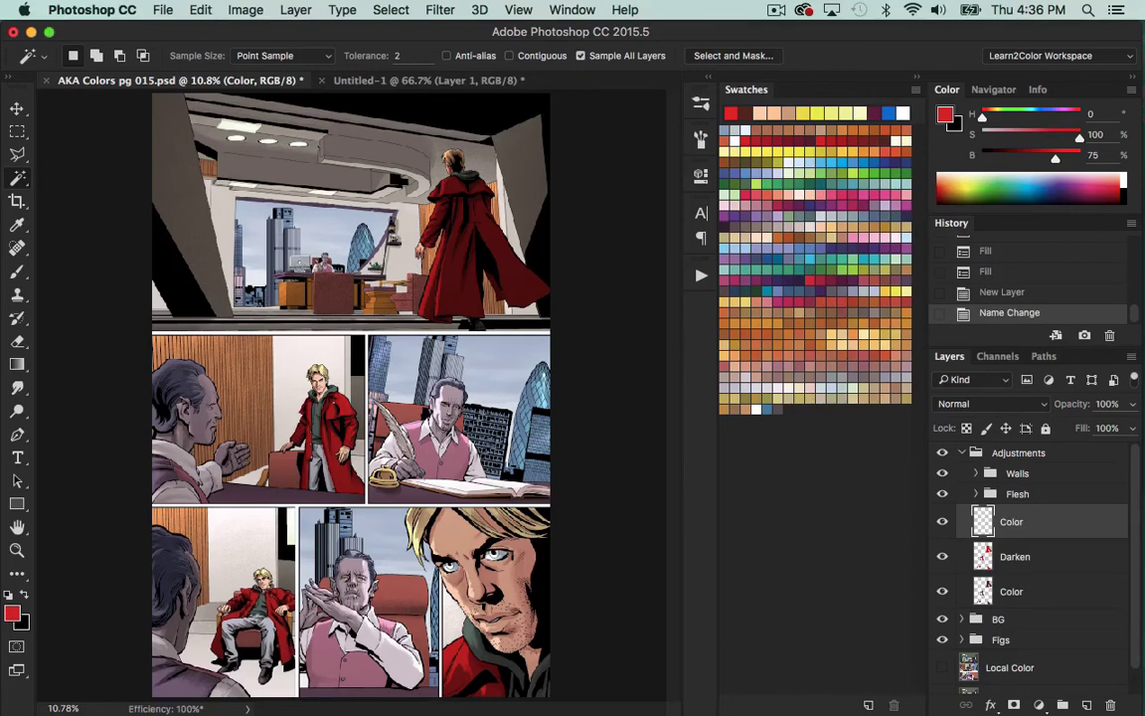
{"action": "key", "text": "shift+alt+c"}
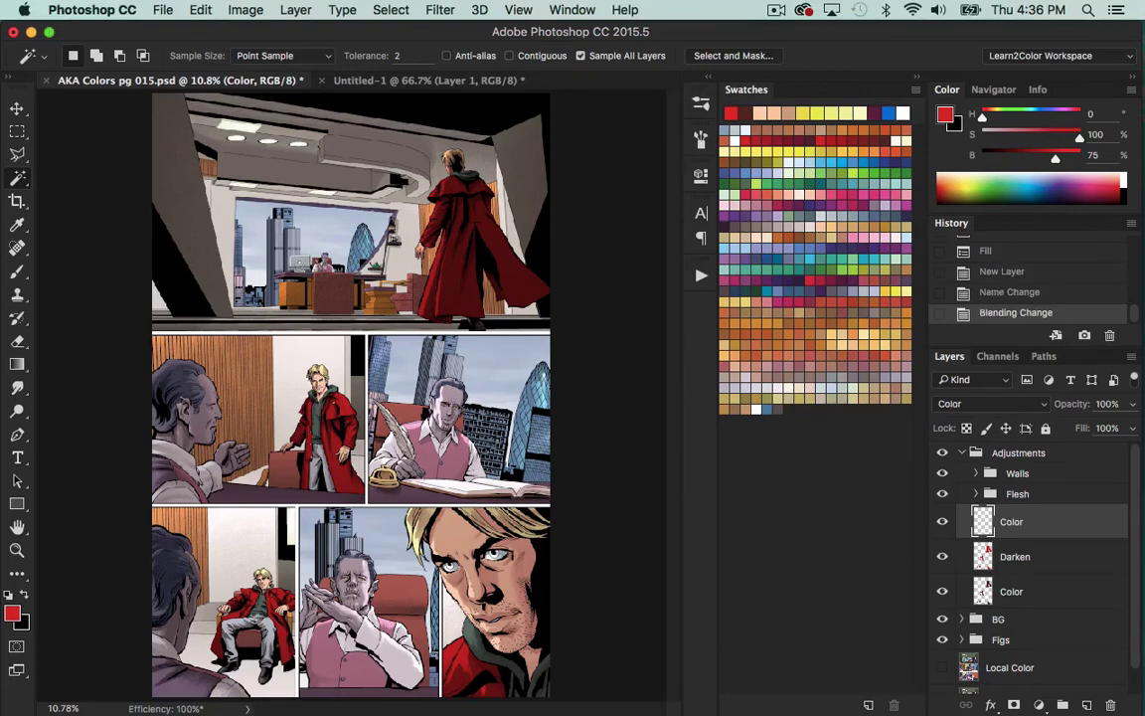
{"action": "key", "text": "2"}
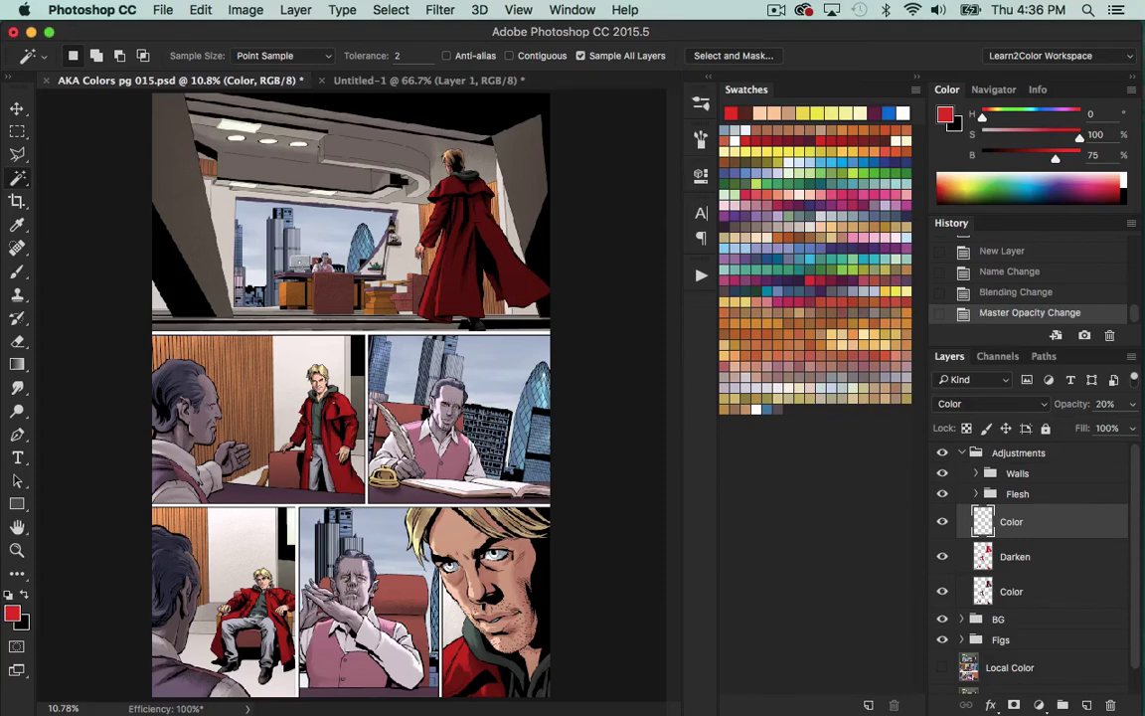
- Eyedrop a dark grey from the wall and fill the new Color layer with it
{"action": "key", "text": "i"}
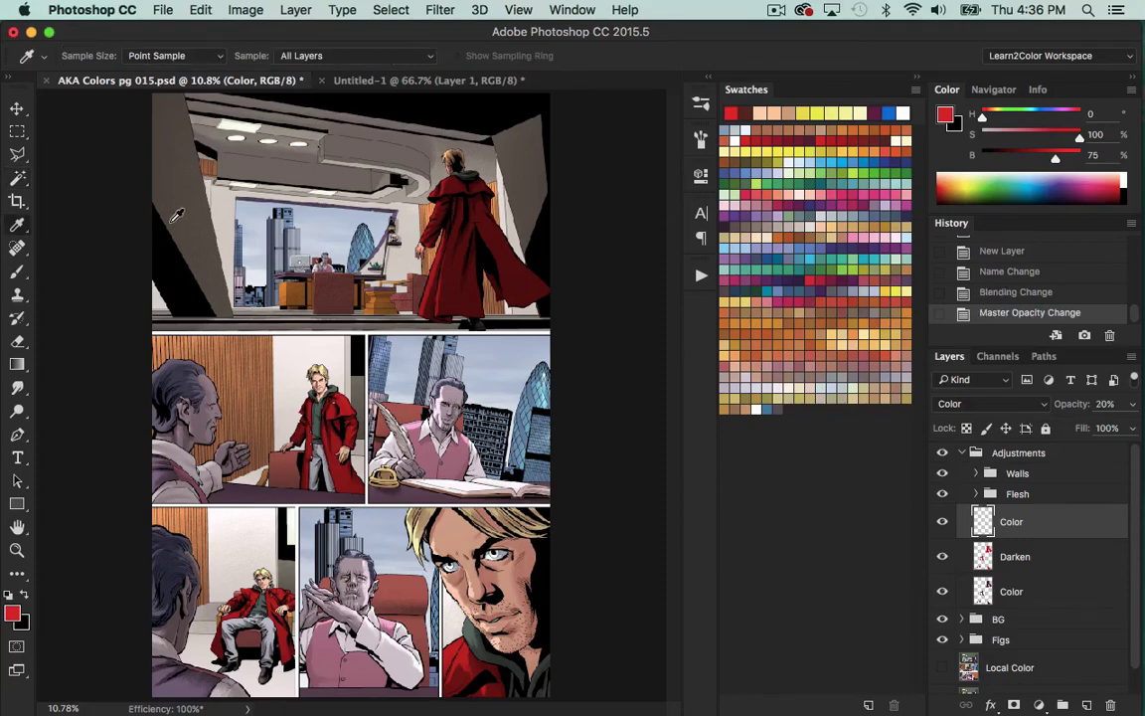
{"action": "left_click", "coordinate": [202, 216]}
{"action": "key", "text": "alt+BackSpace"}
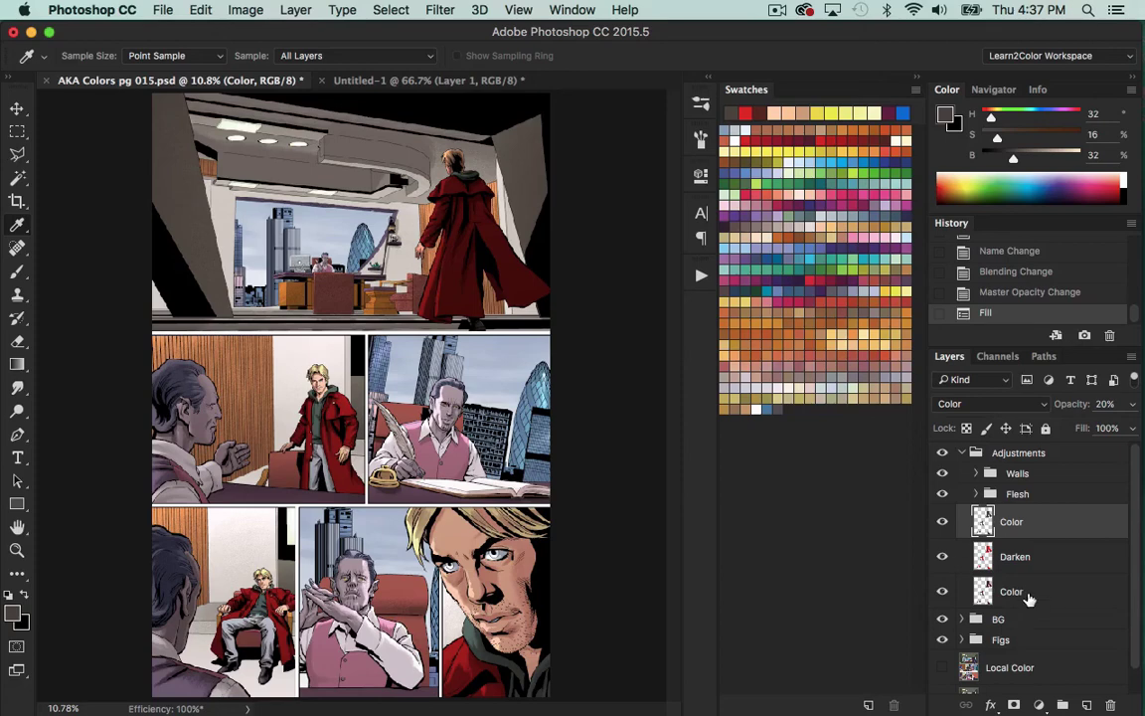
- Group the Color, Darken and Color layers and name the group 'Coat'
{"action": "left_click", "coordinate": [1040, 594], "text": "shift"}
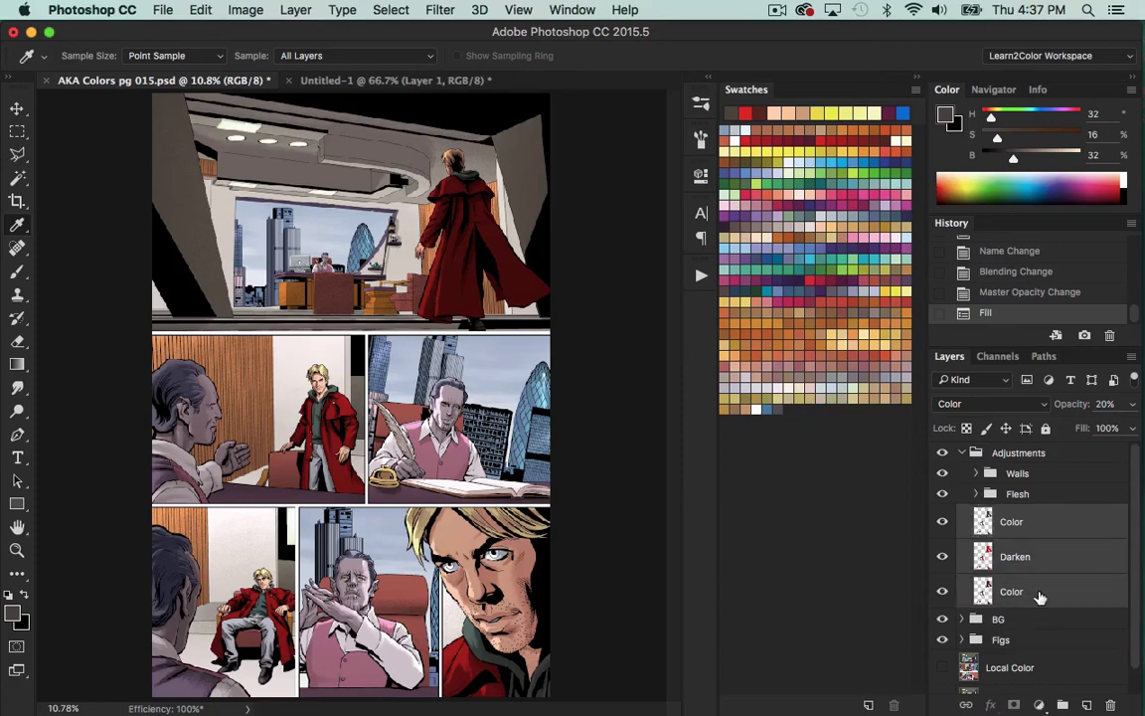
{"action": "key", "text": "super+g"}
{"action": "double_click", "coordinate": [1024, 514]}
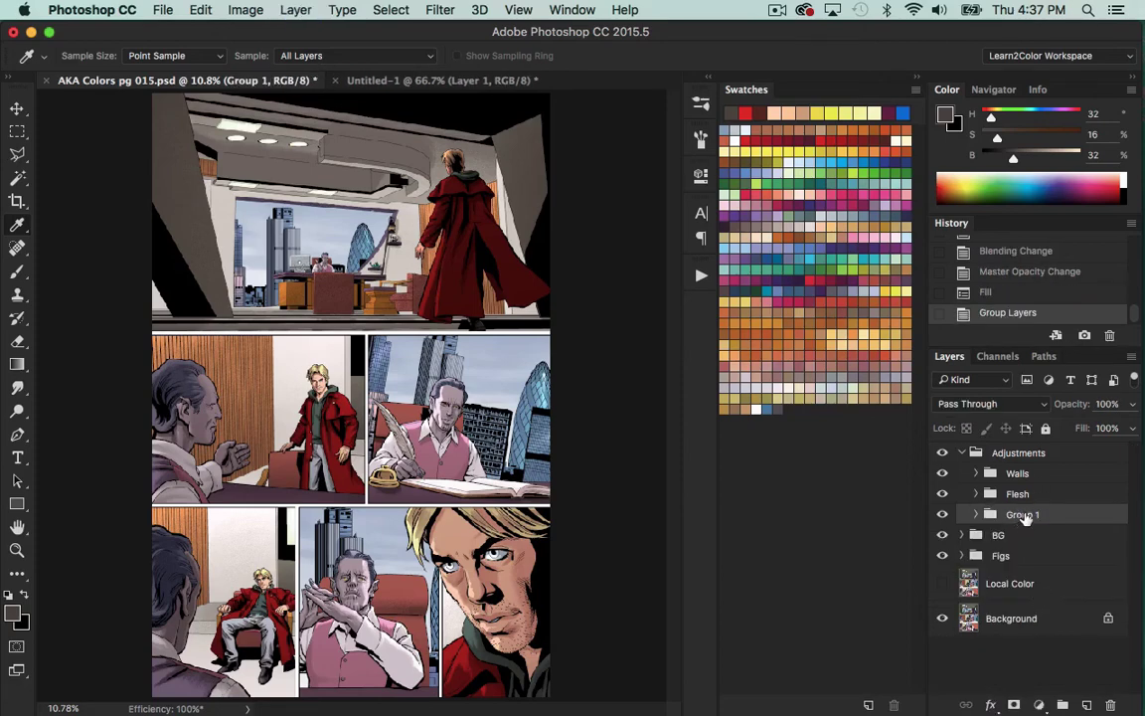
{"action": "type", "text": "Coat"}
{"action": "key", "text": "Return"}
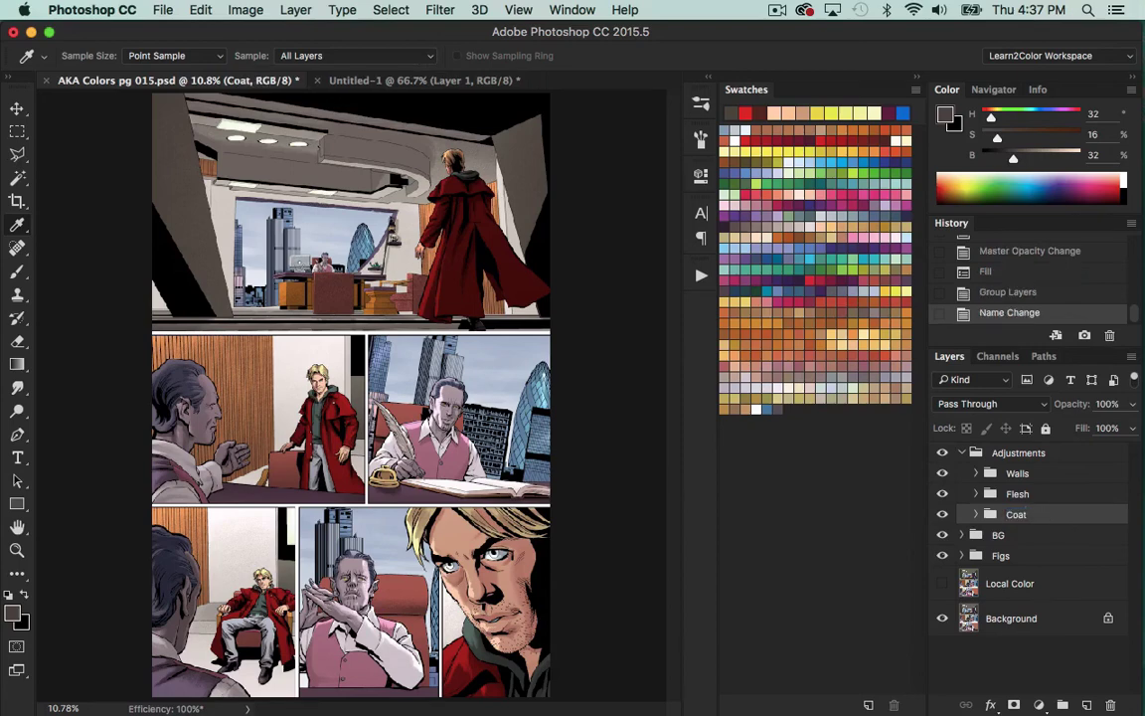